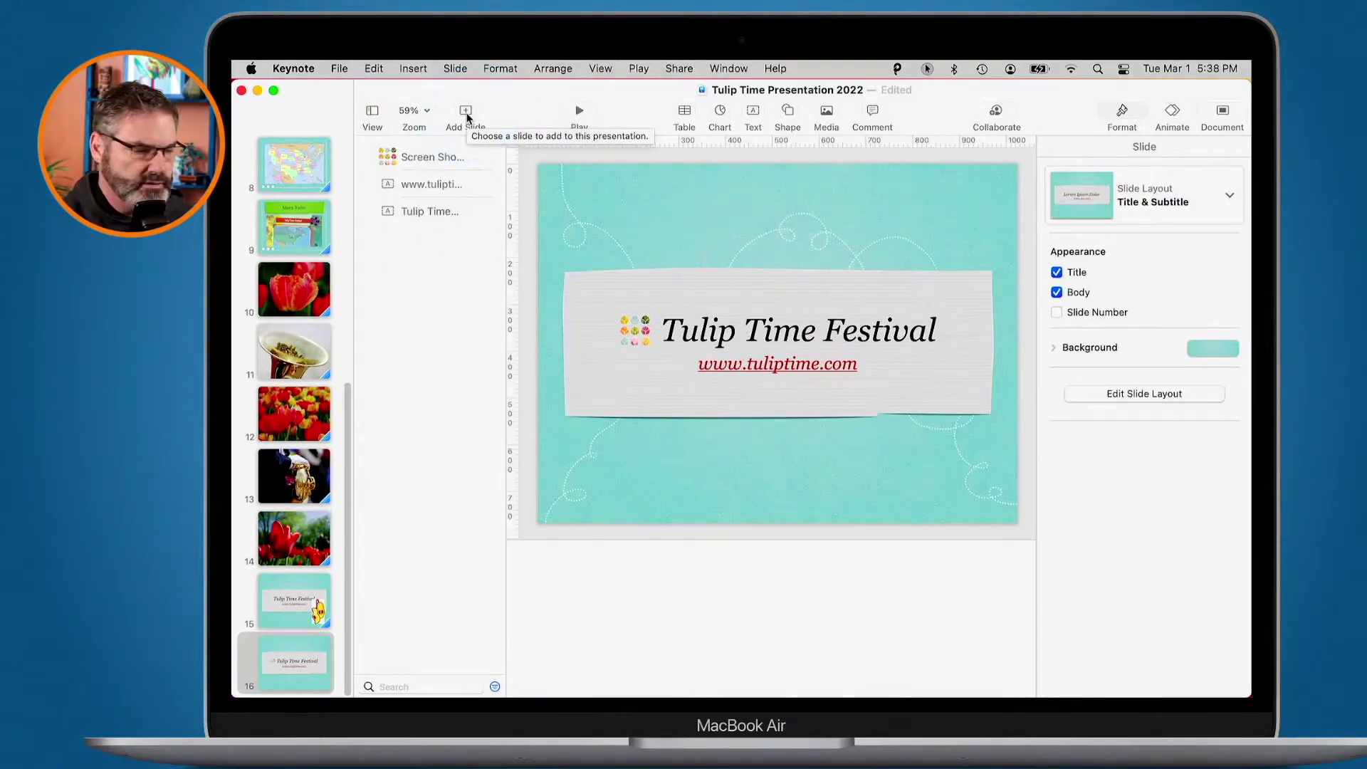
Add a blank slide after slide 16 and insert the river train photo IMG_0047.PNG from the photo library.
left_click(466, 114)
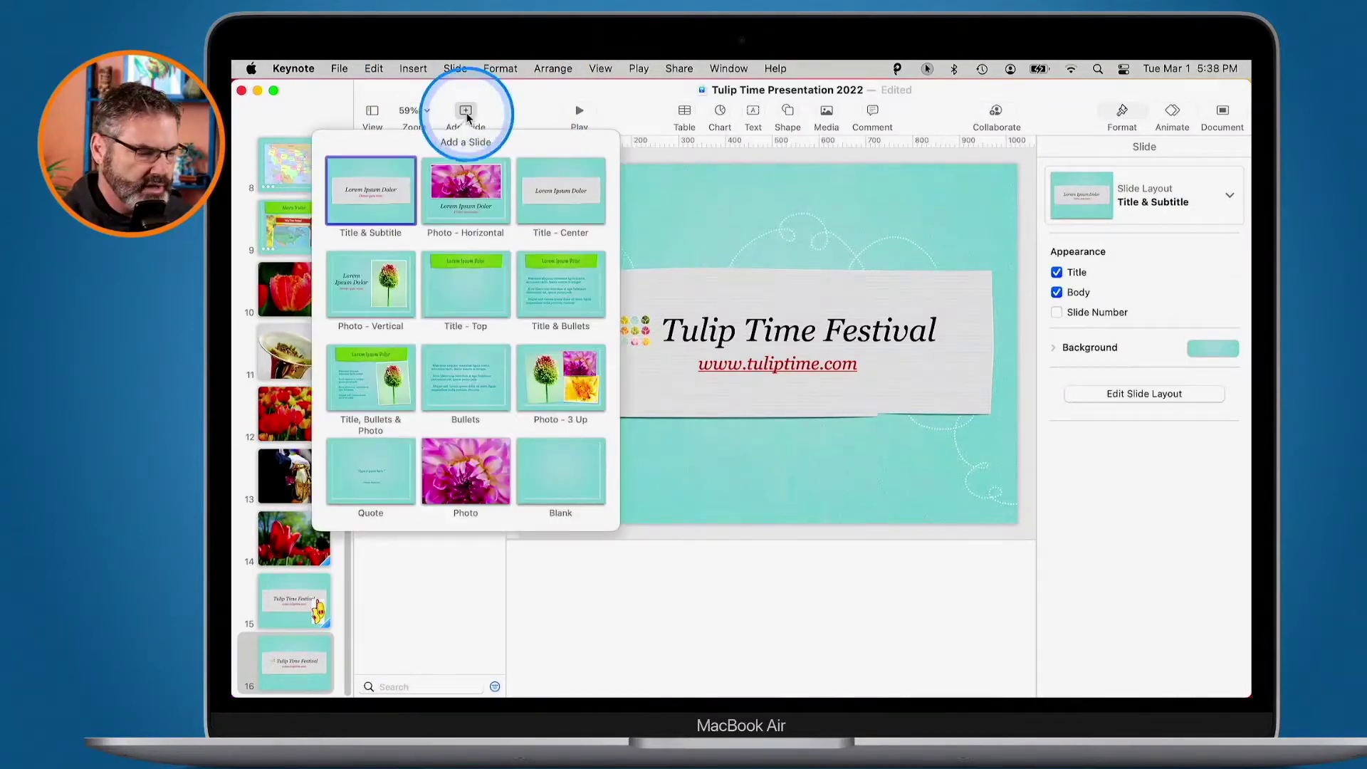
left_click(561, 473)
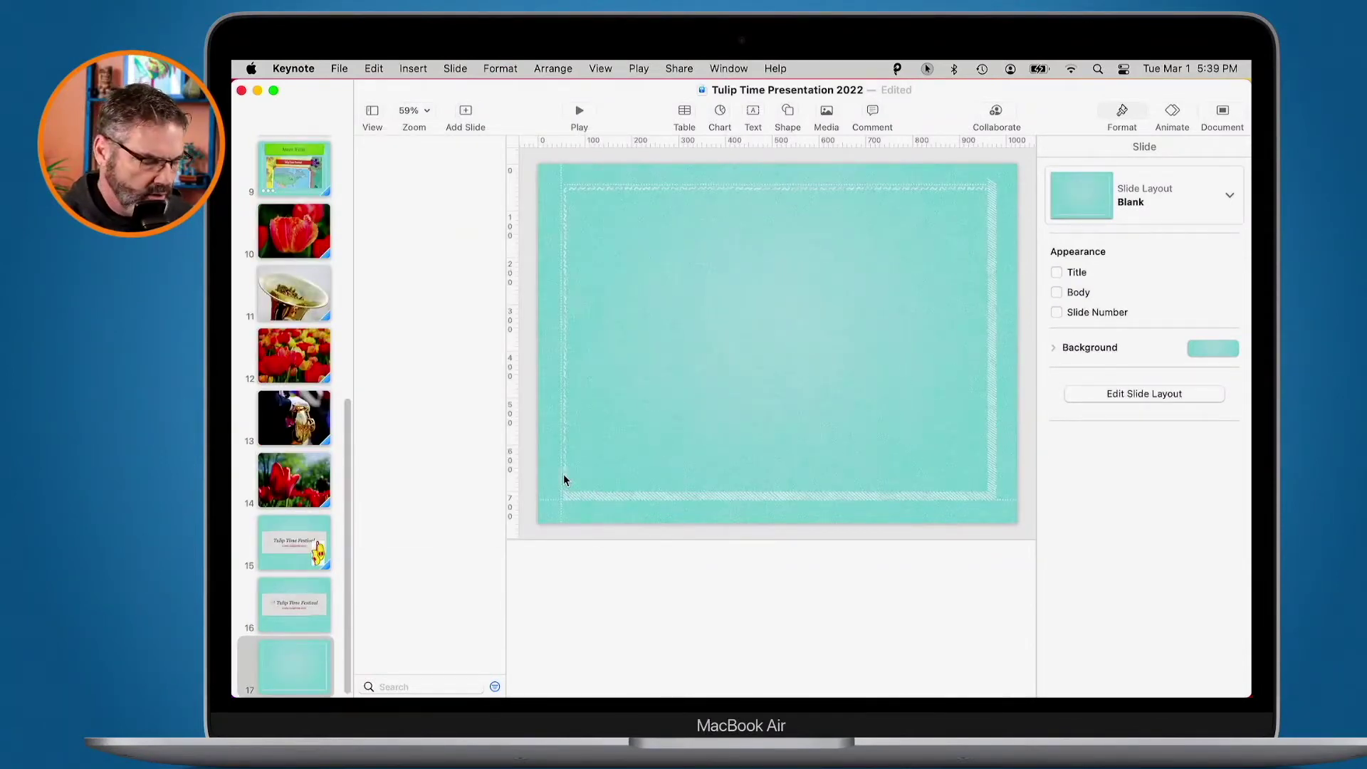
left_click(826, 115)
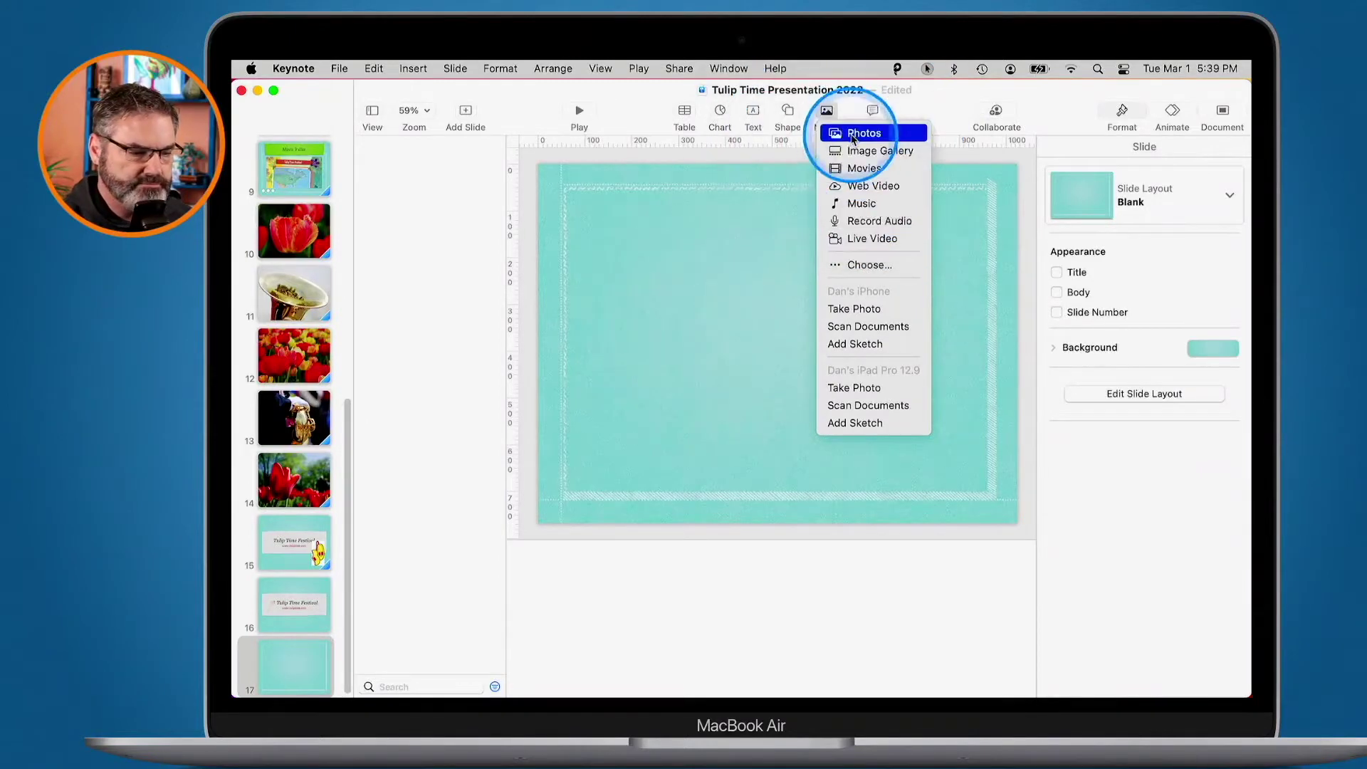
left_click(852, 134)
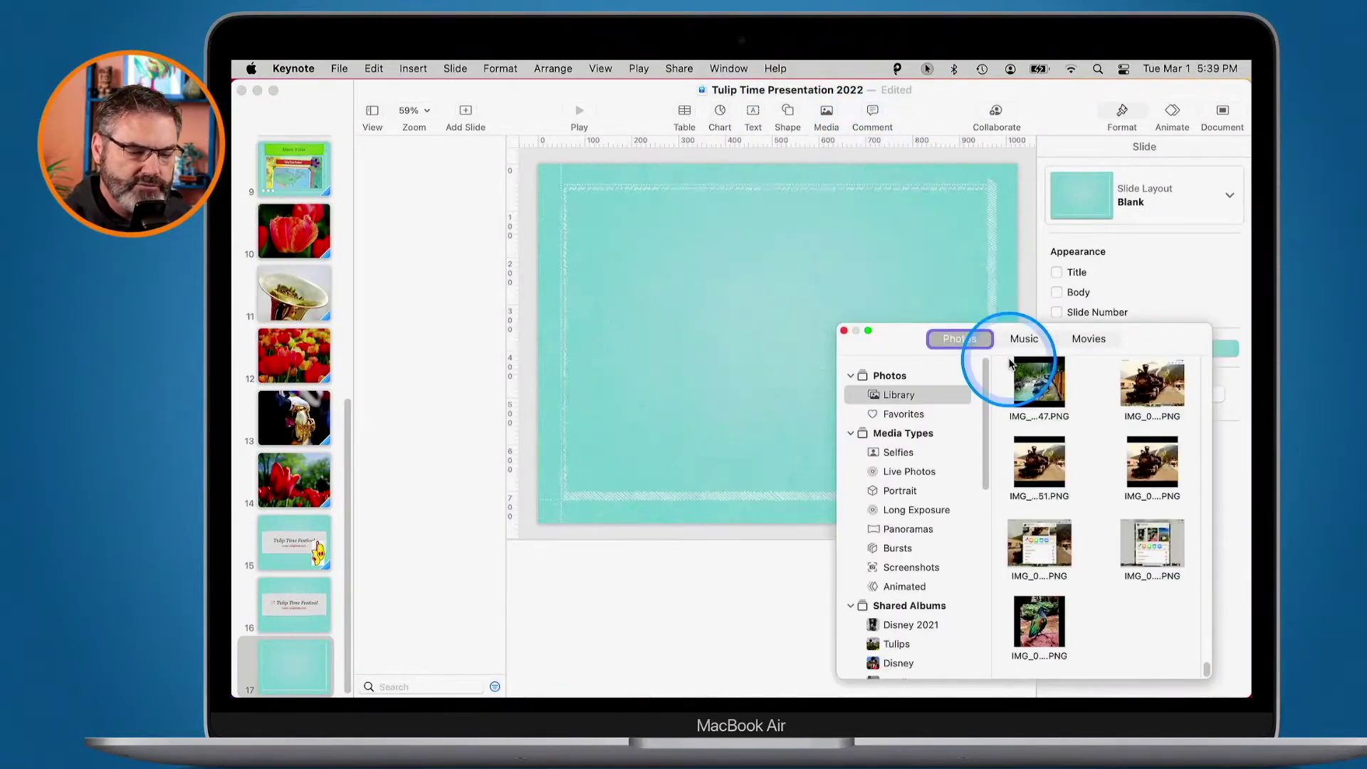
double_click(1045, 403)
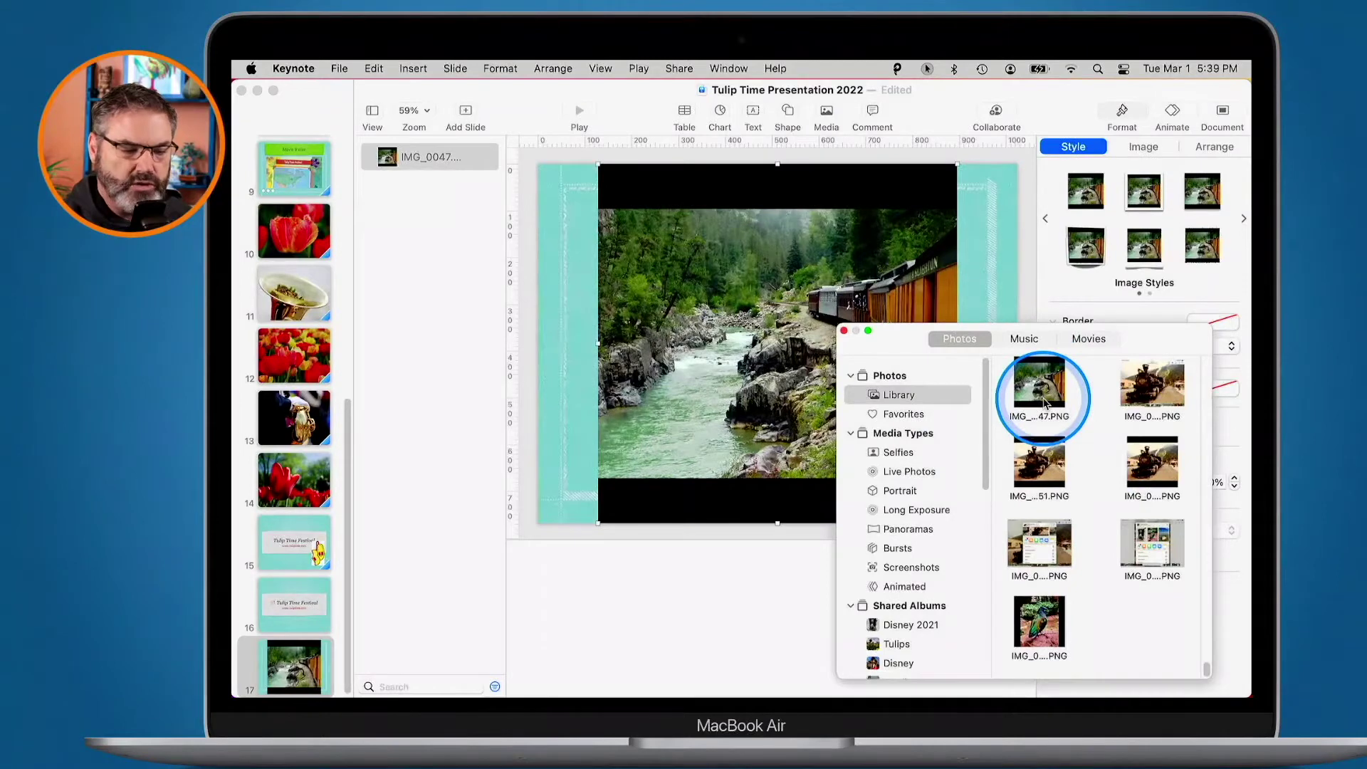
left_click(843, 330)
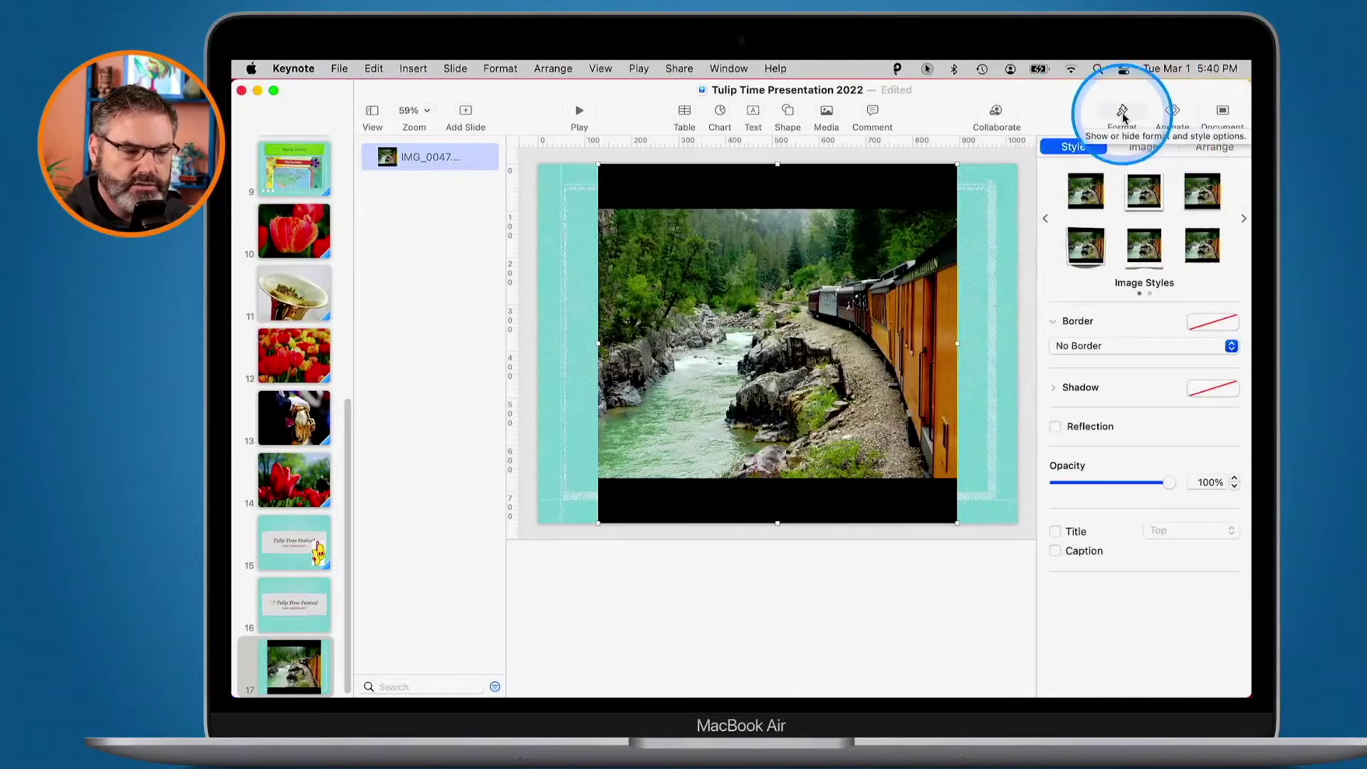
Set the train photo's exposure to 43% and look over the advanced image adjustment controls.
left_click(1145, 147)
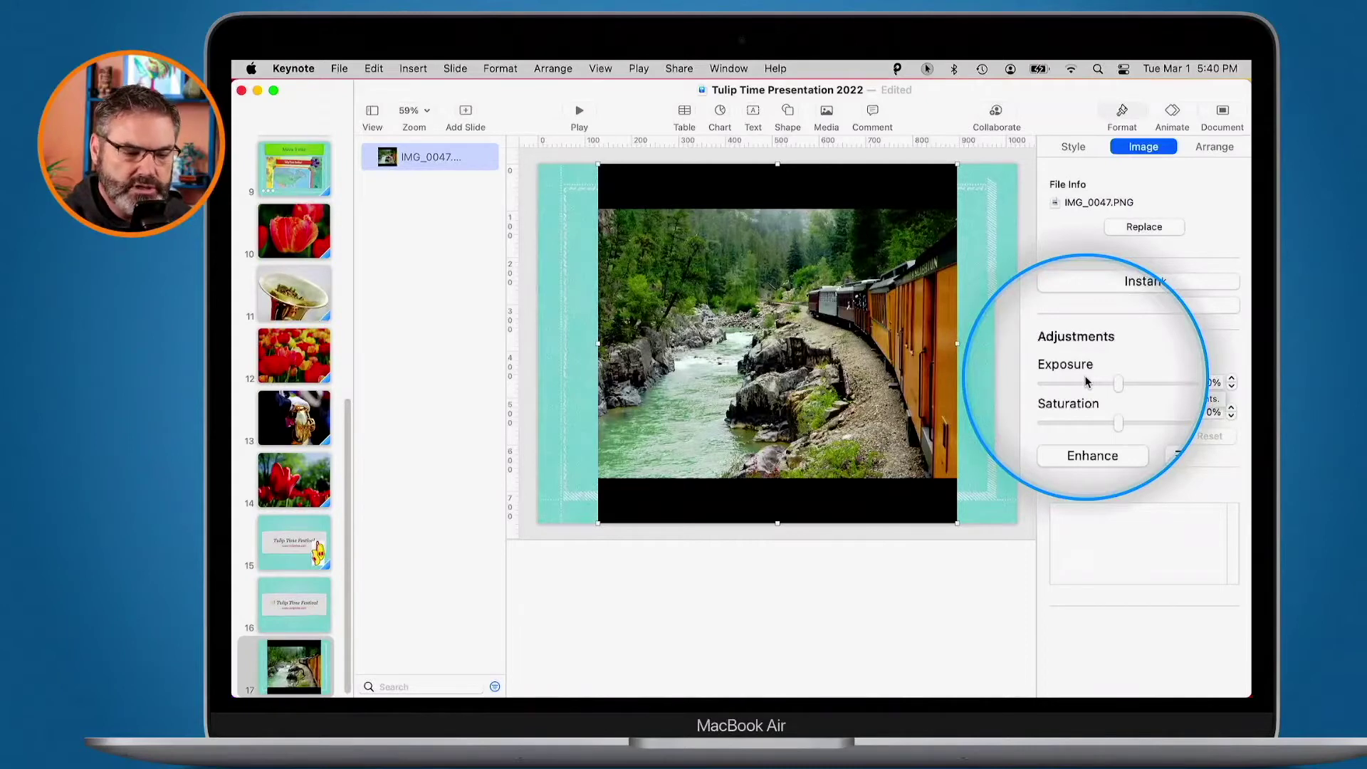
mouse_move(1110, 383)
left_mouse_down()
mouse_move(1143, 386)
mouse_move(1085, 399)
mouse_move(1137, 386)
left_mouse_up()
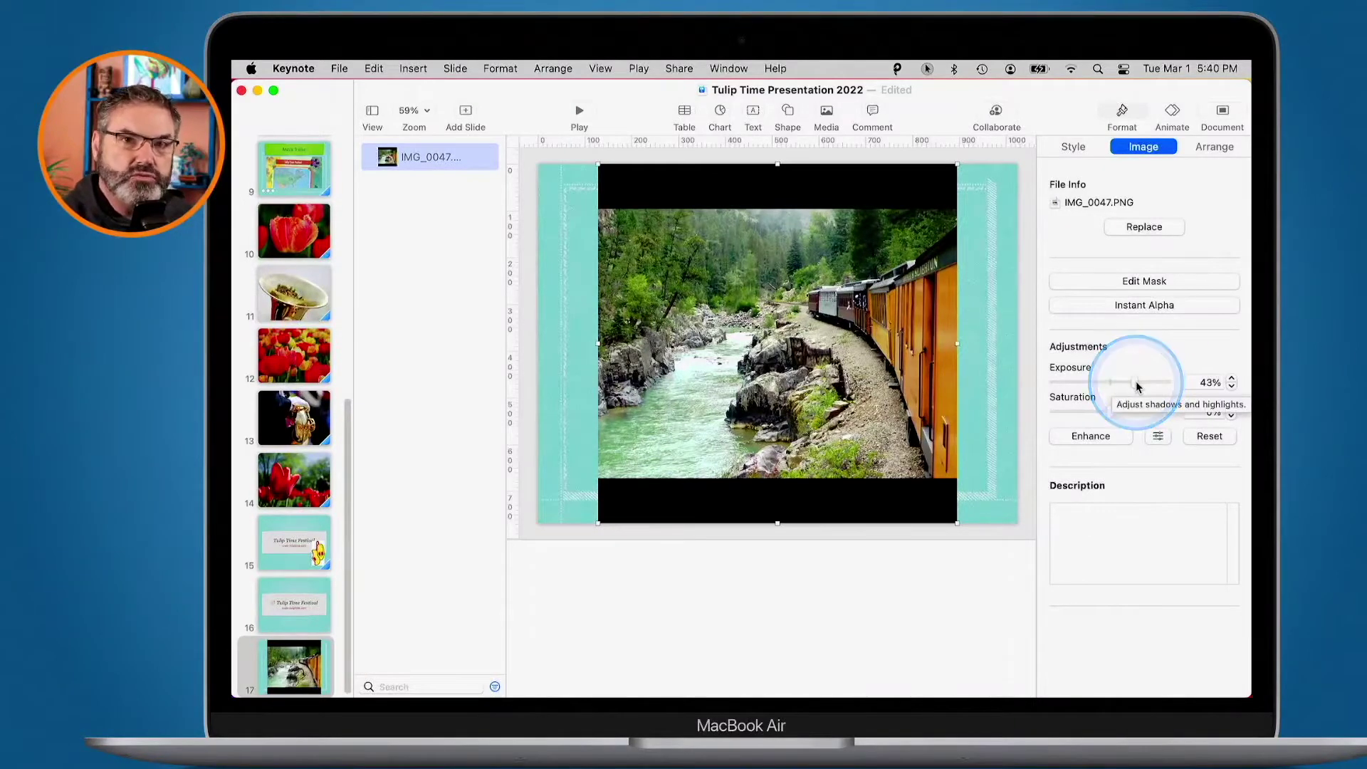
left_click(1158, 437)
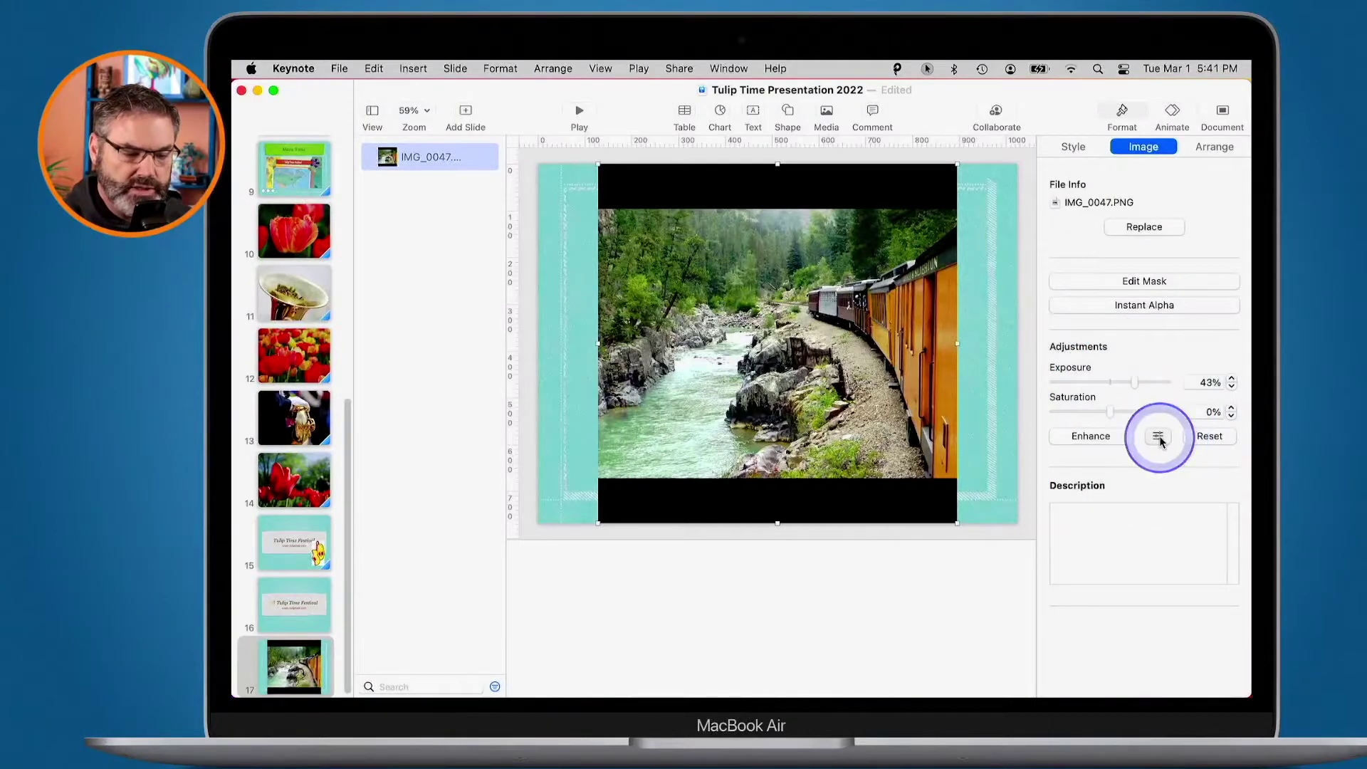
left_click(1158, 435)
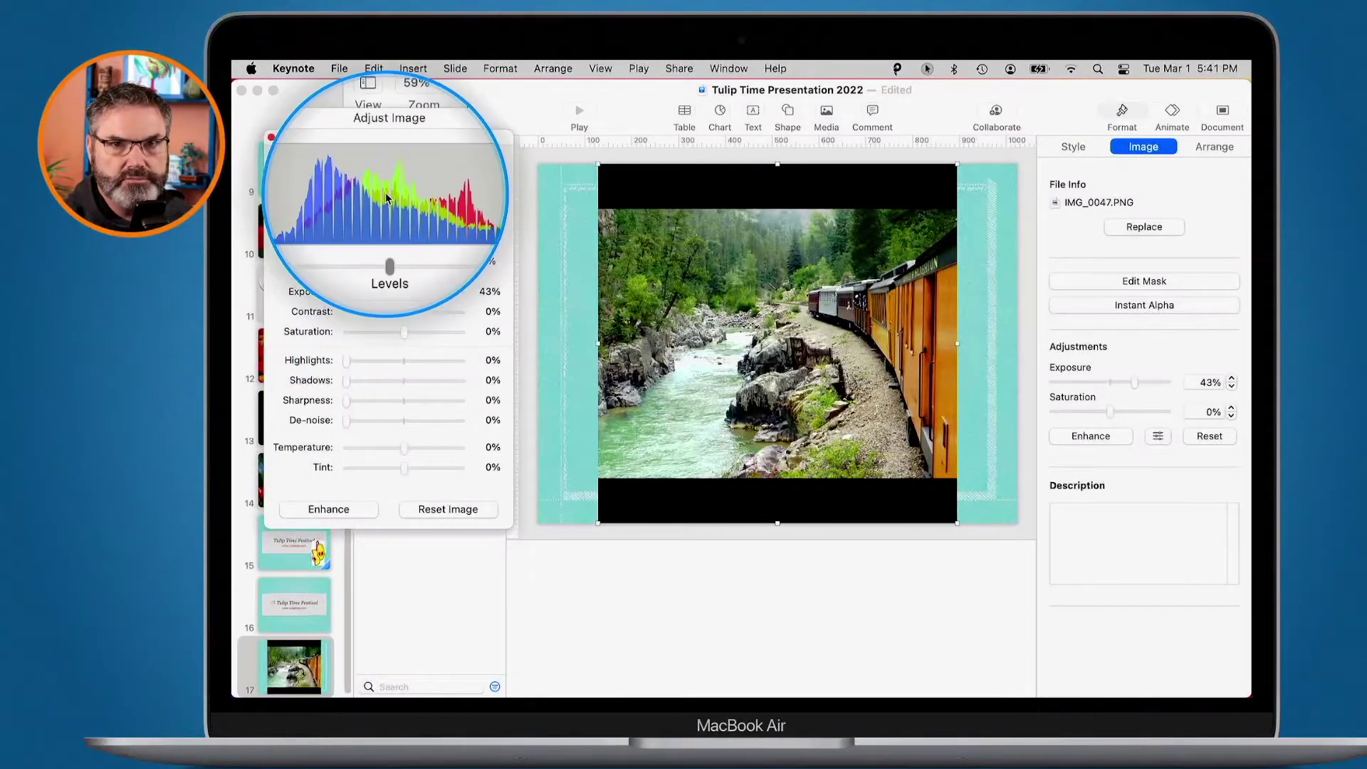
left_click(271, 138)
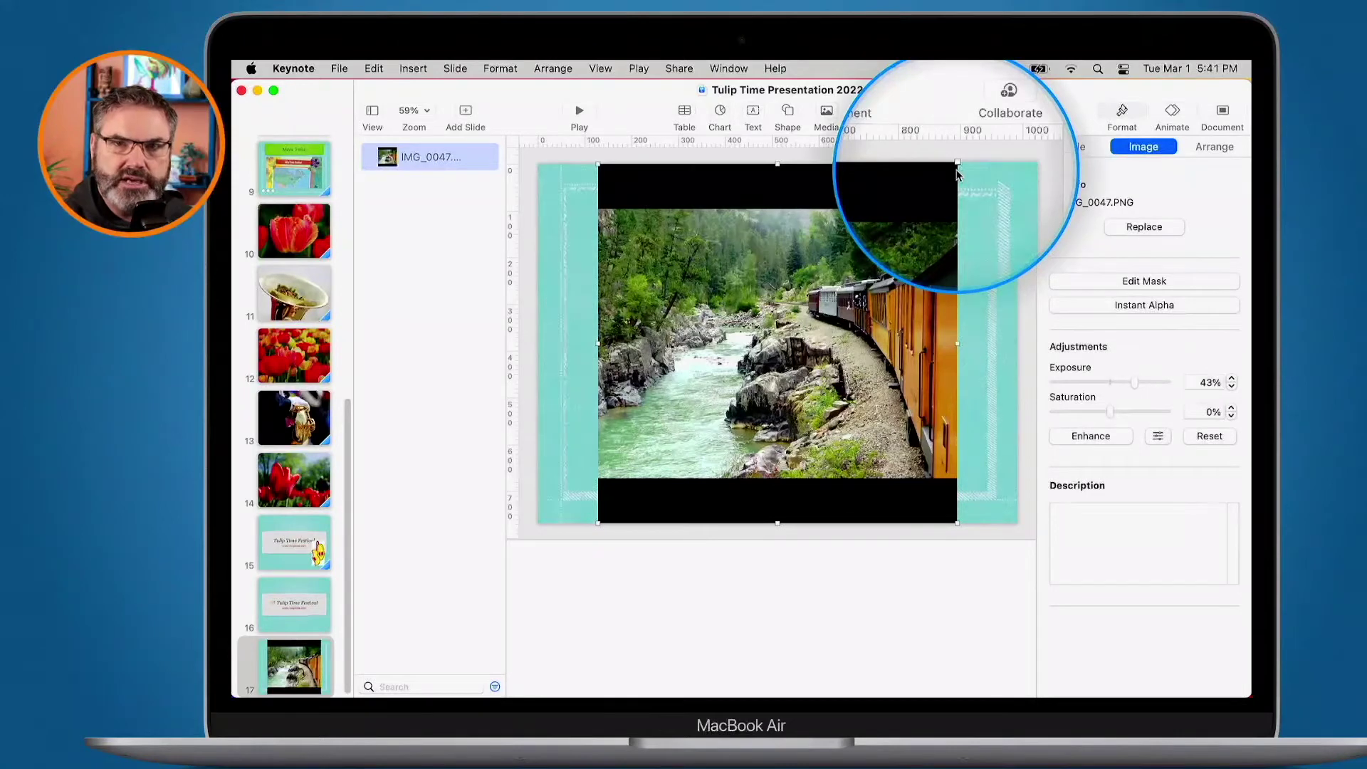
Shrink and centre the train photo on the slide, and mask off the black bands above and below the scene.
left_click_drag(957, 165, 889, 242)
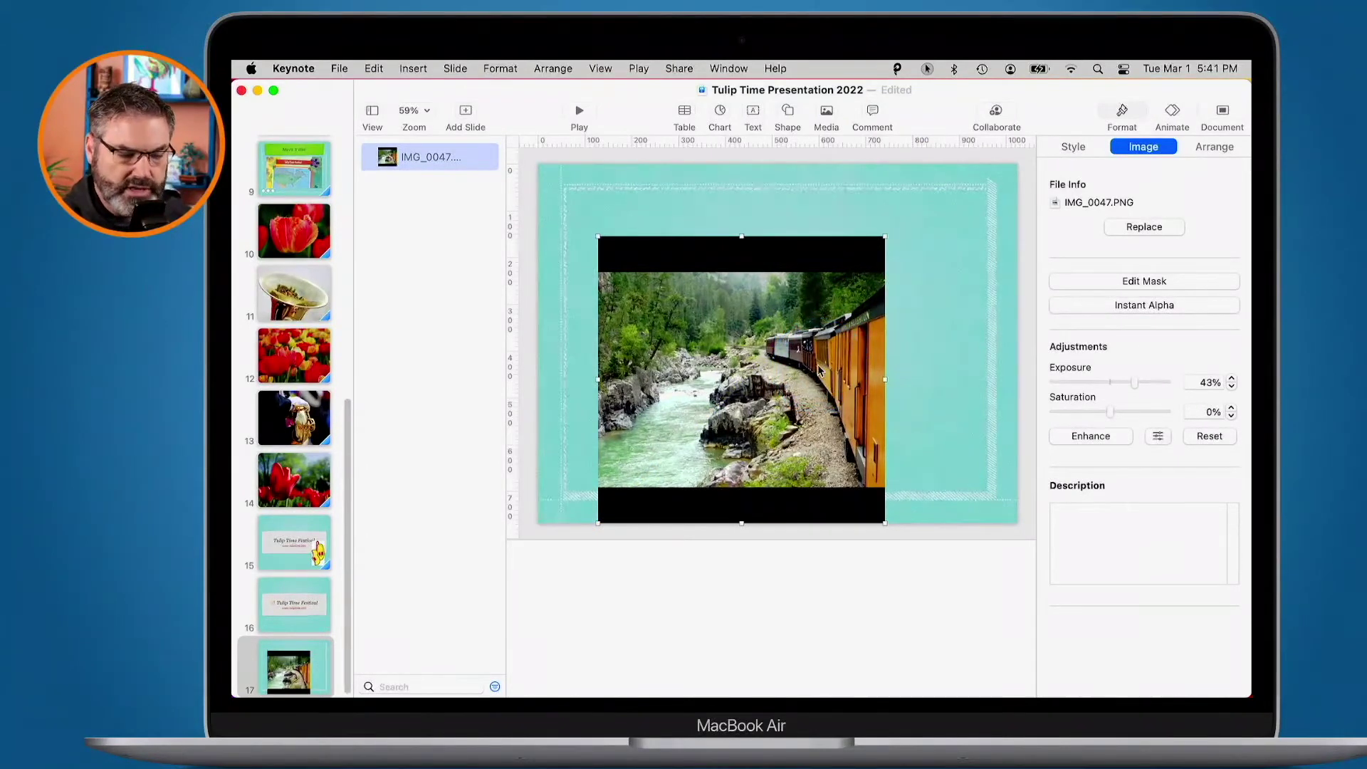
left_click_drag(819, 370, 849, 335)
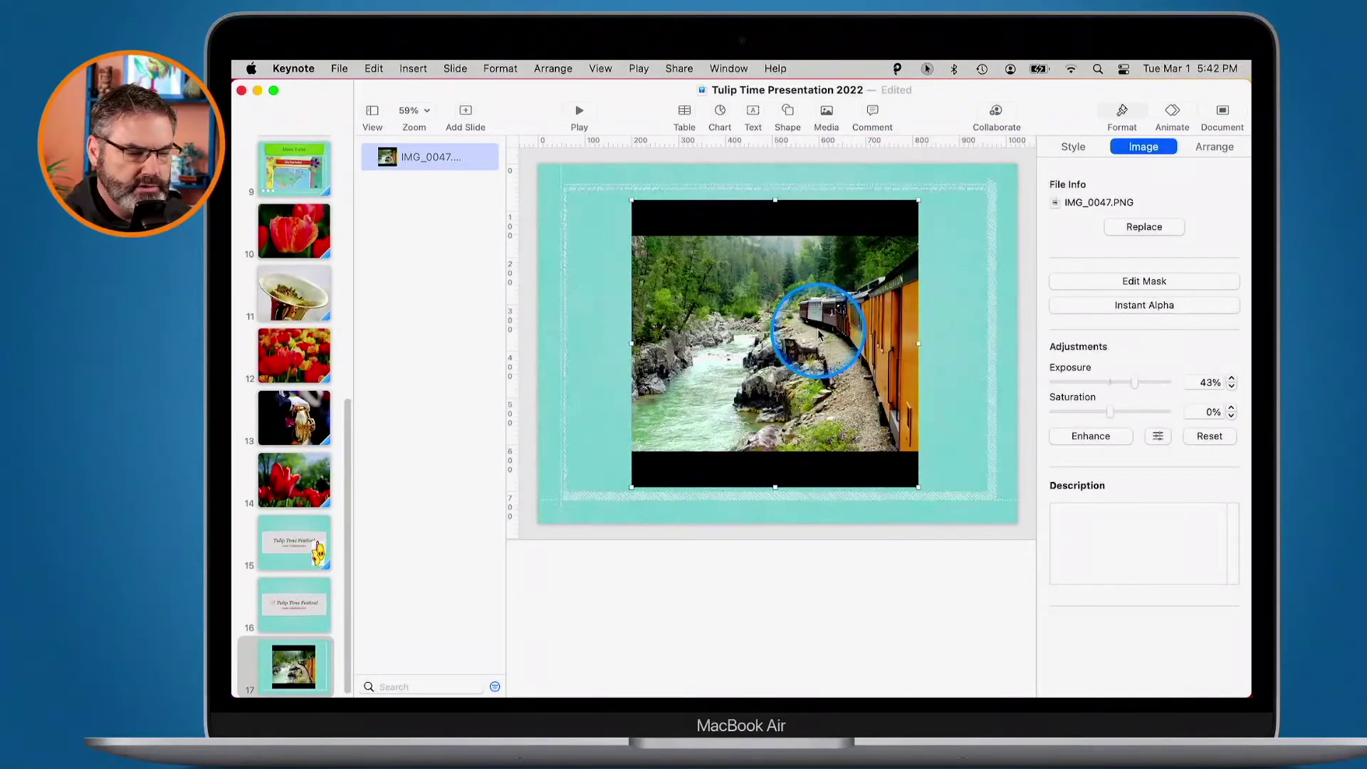
double_click(846, 315)
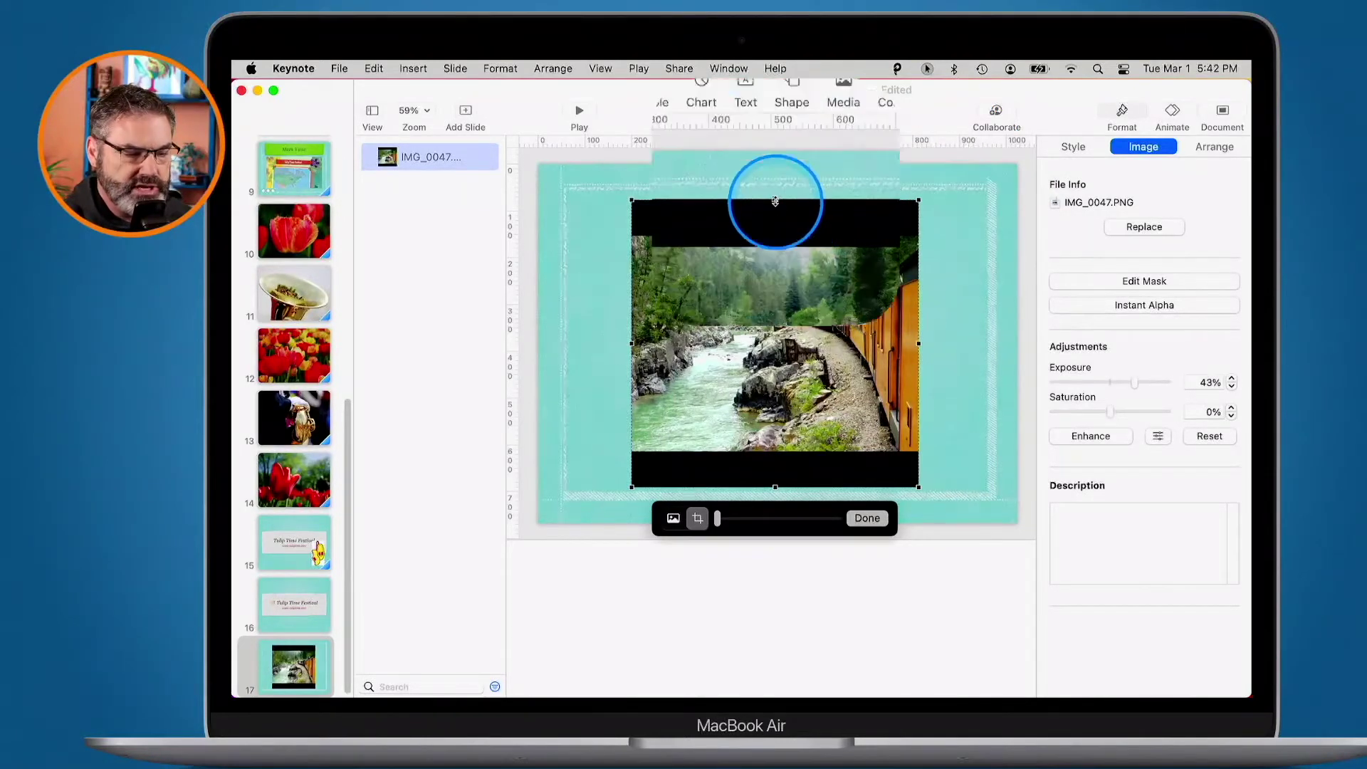
left_click_drag(774, 201, 772, 239)
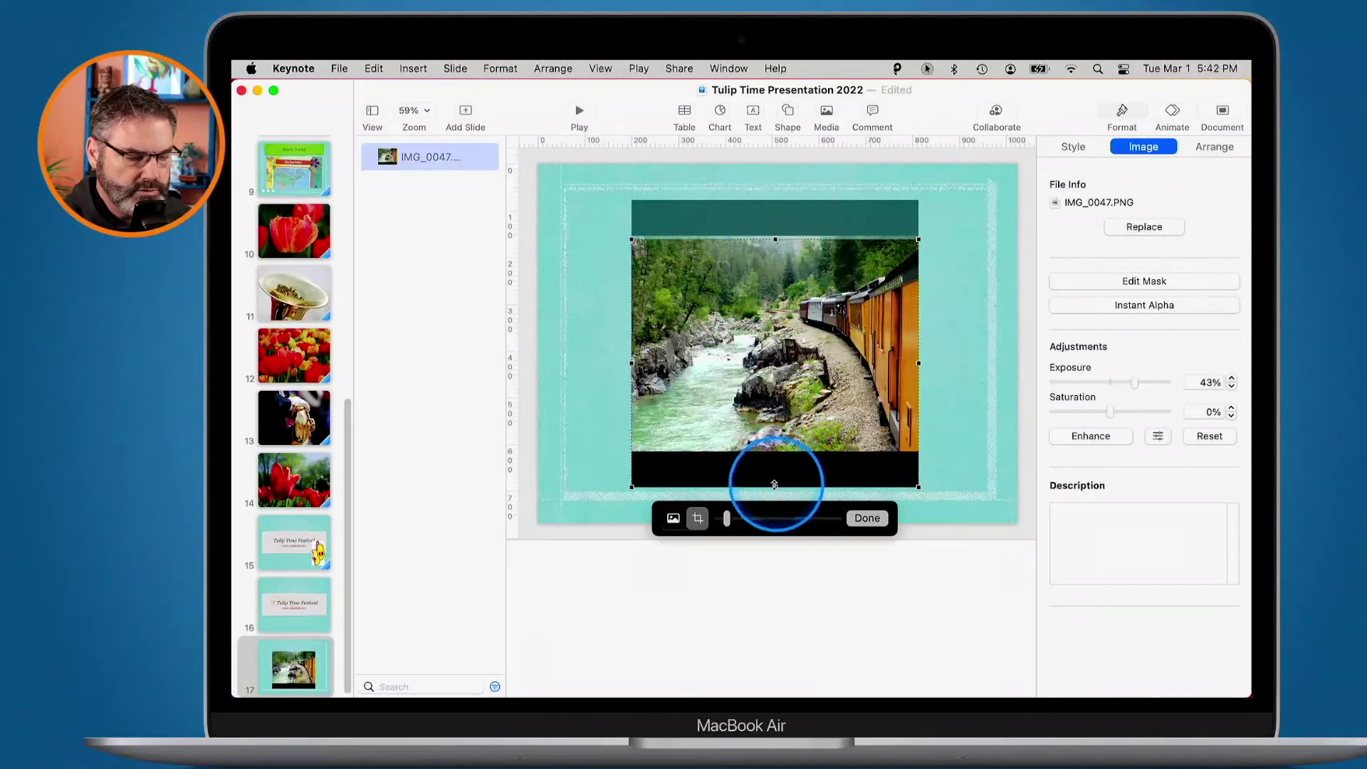
left_click_drag(774, 485, 774, 448)
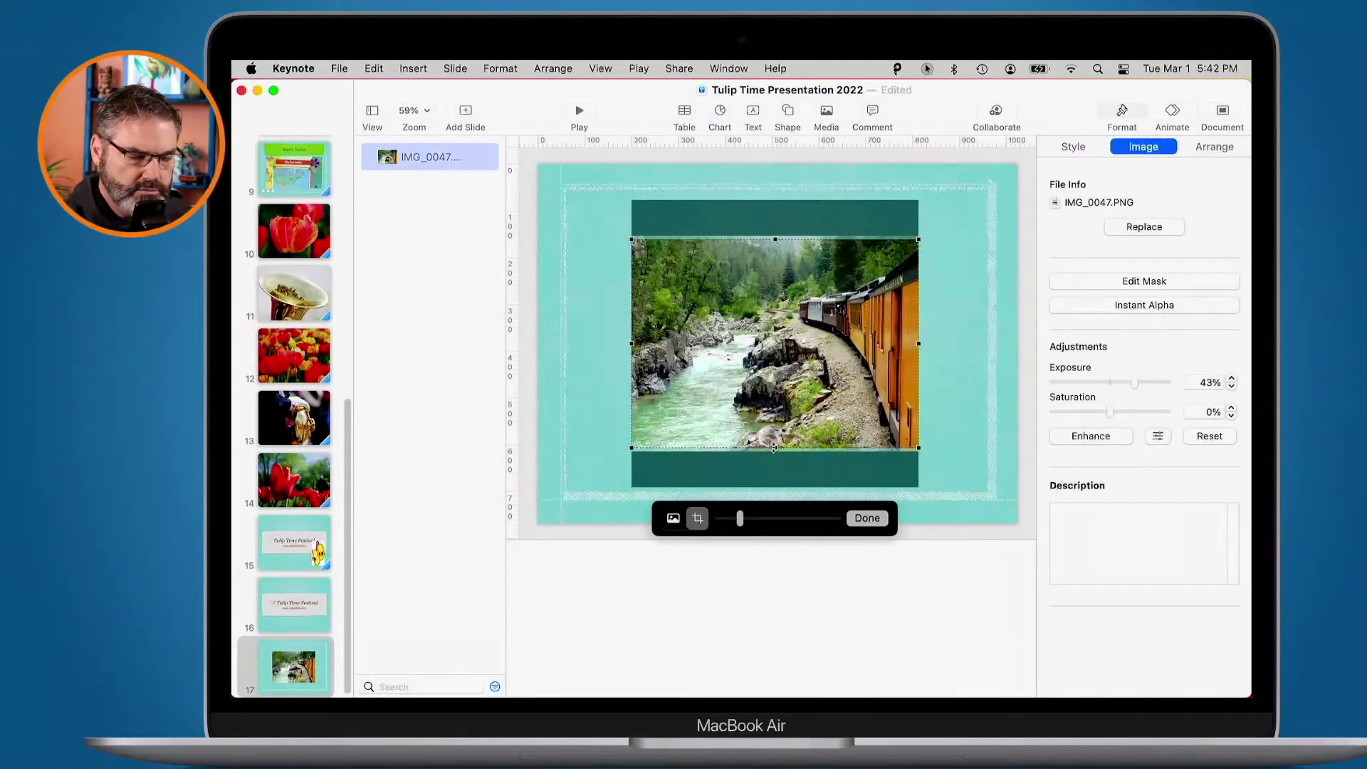
key("Return")
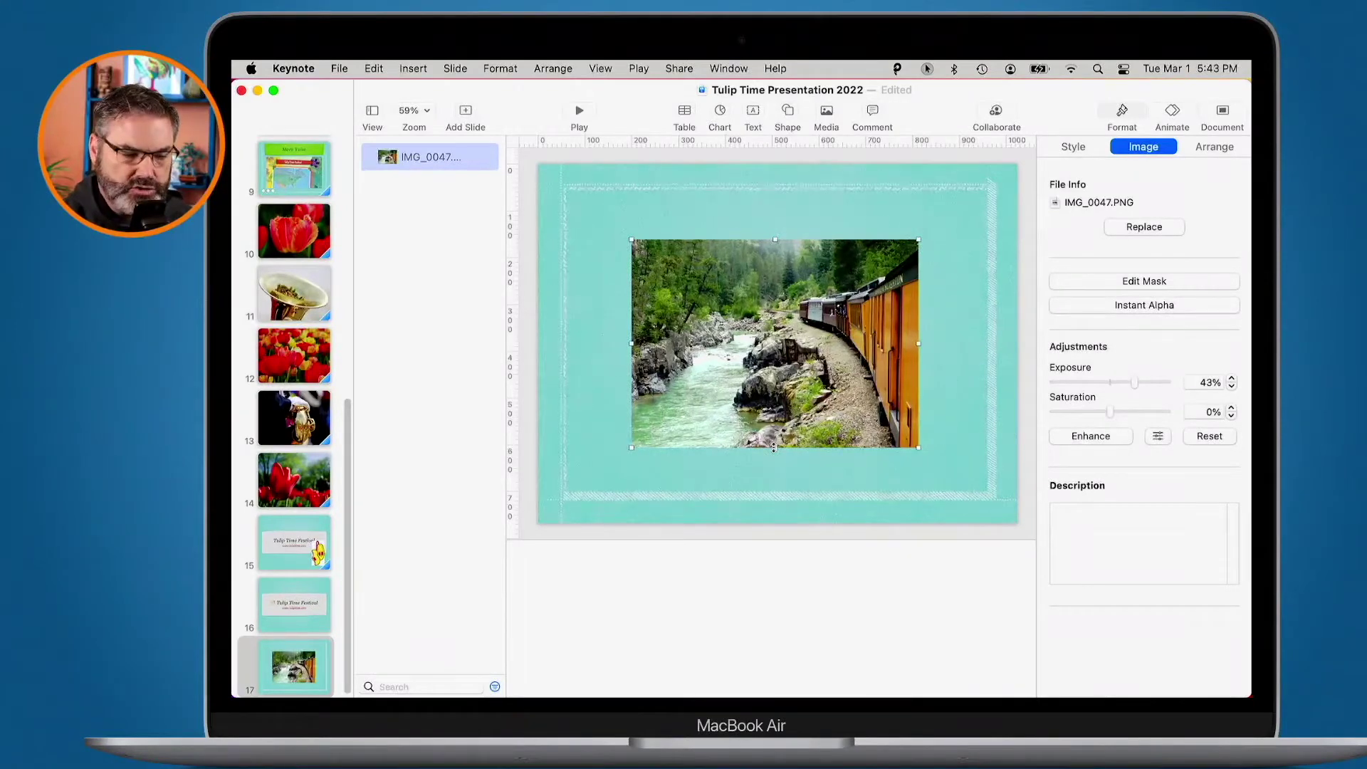
left_click(949, 401)
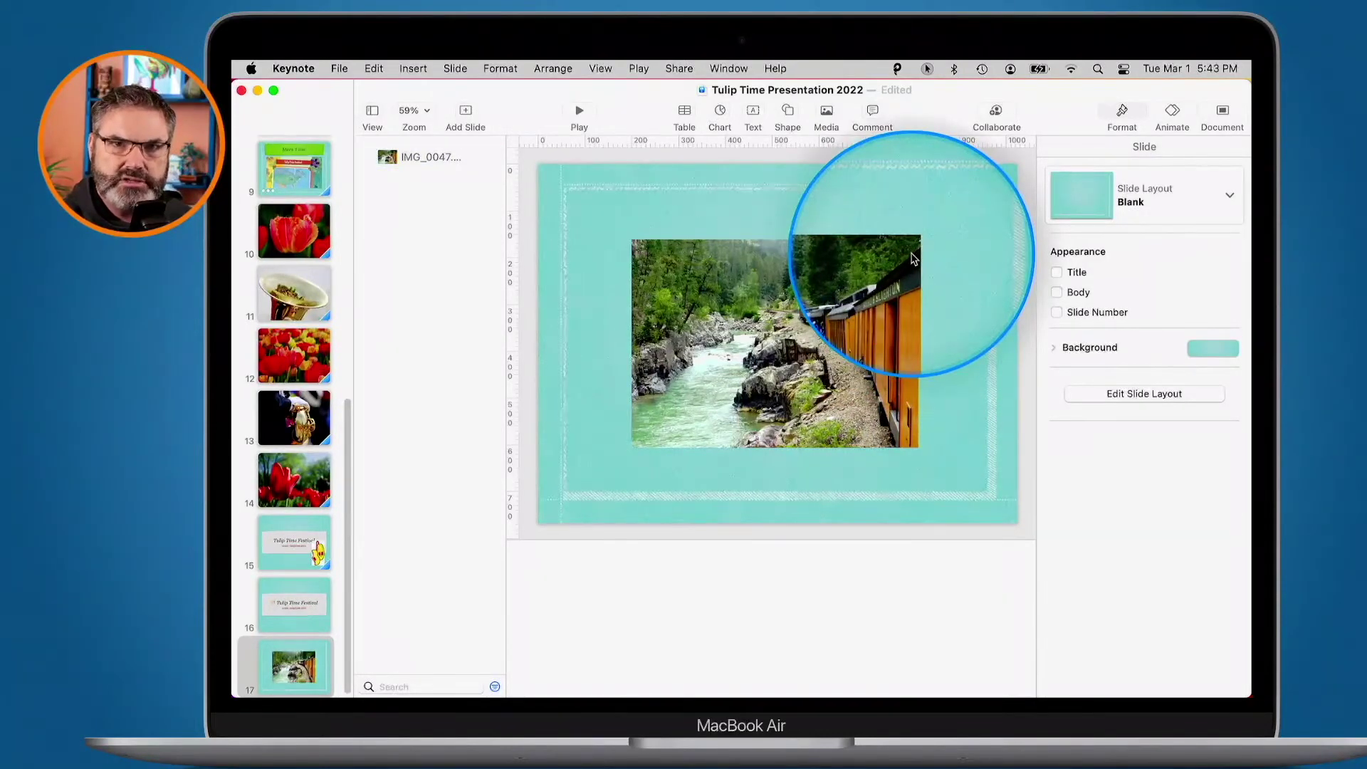
Enlarge the train photo inside its mask and reposition the image so the train cars fill the frame.
double_click(776, 311)
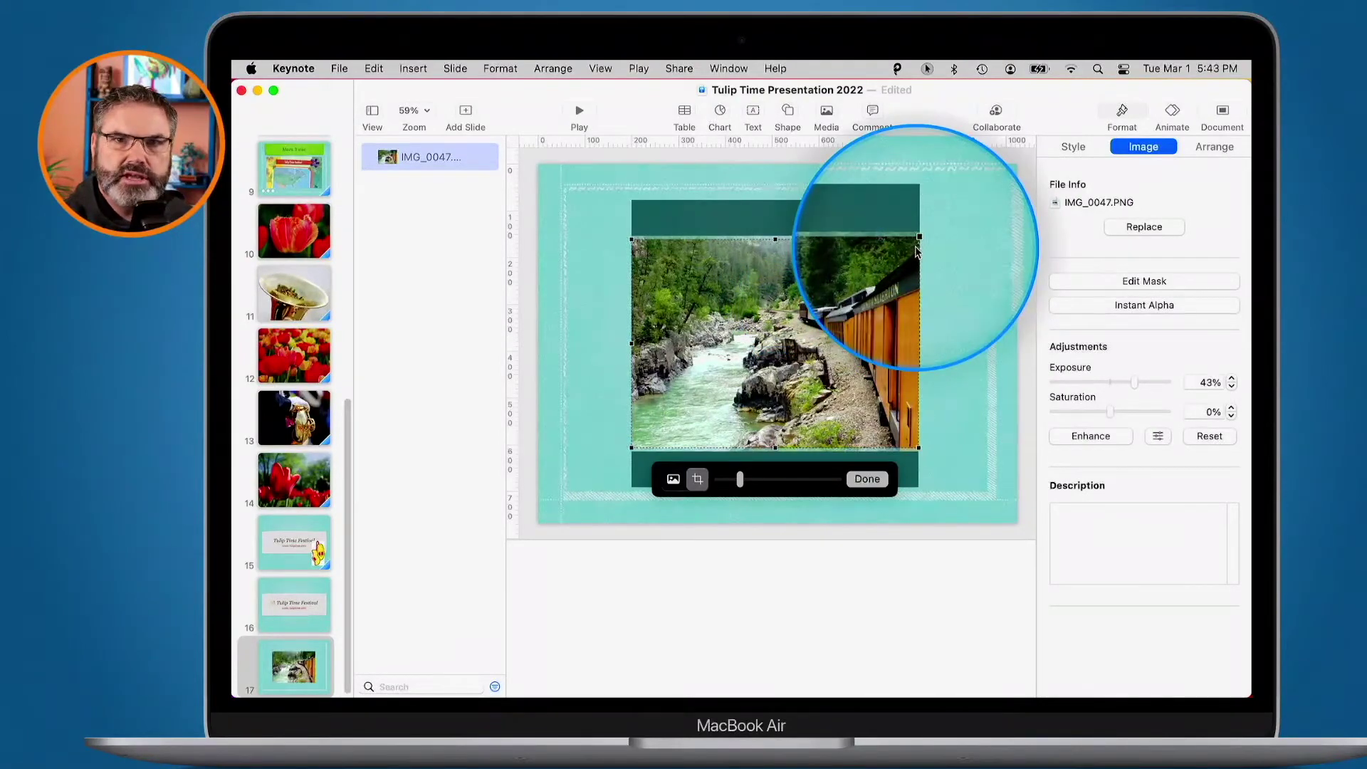
left_click(951, 289)
left_click(856, 285)
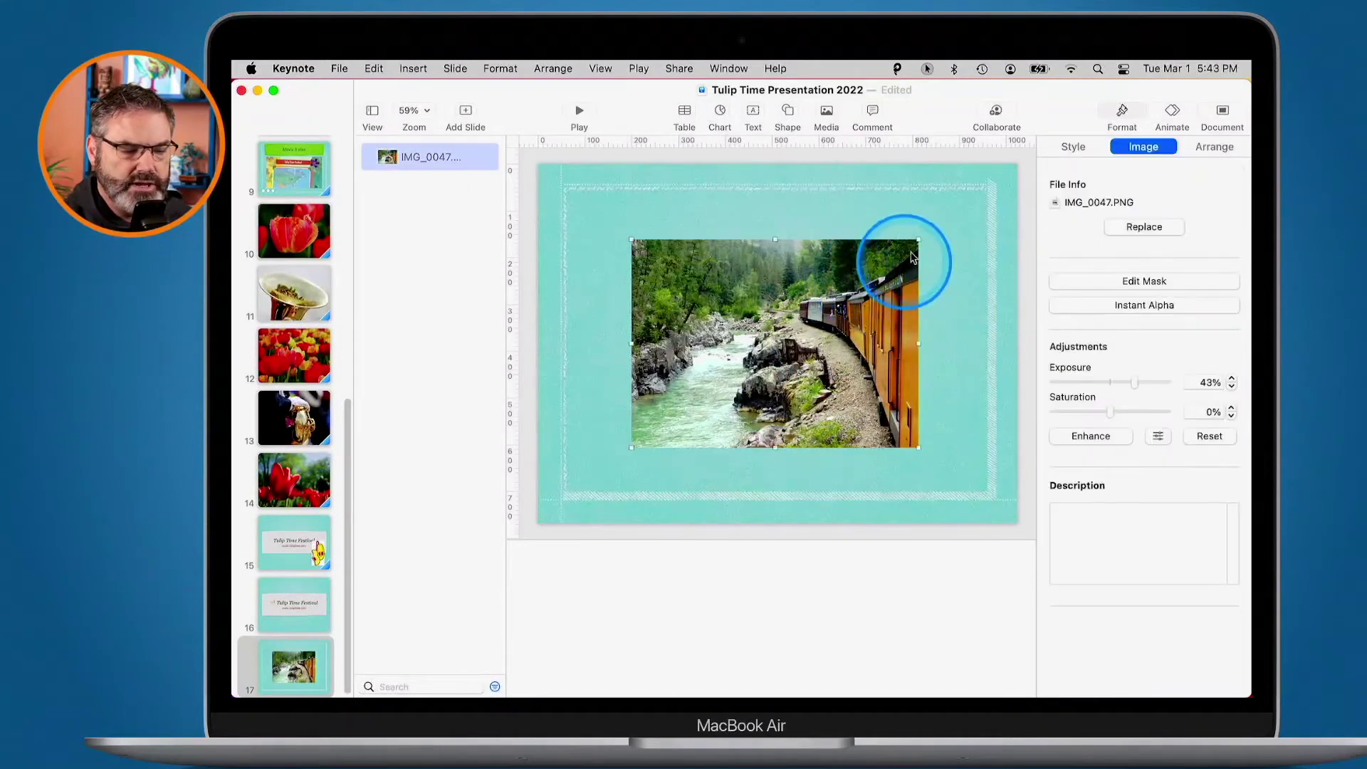
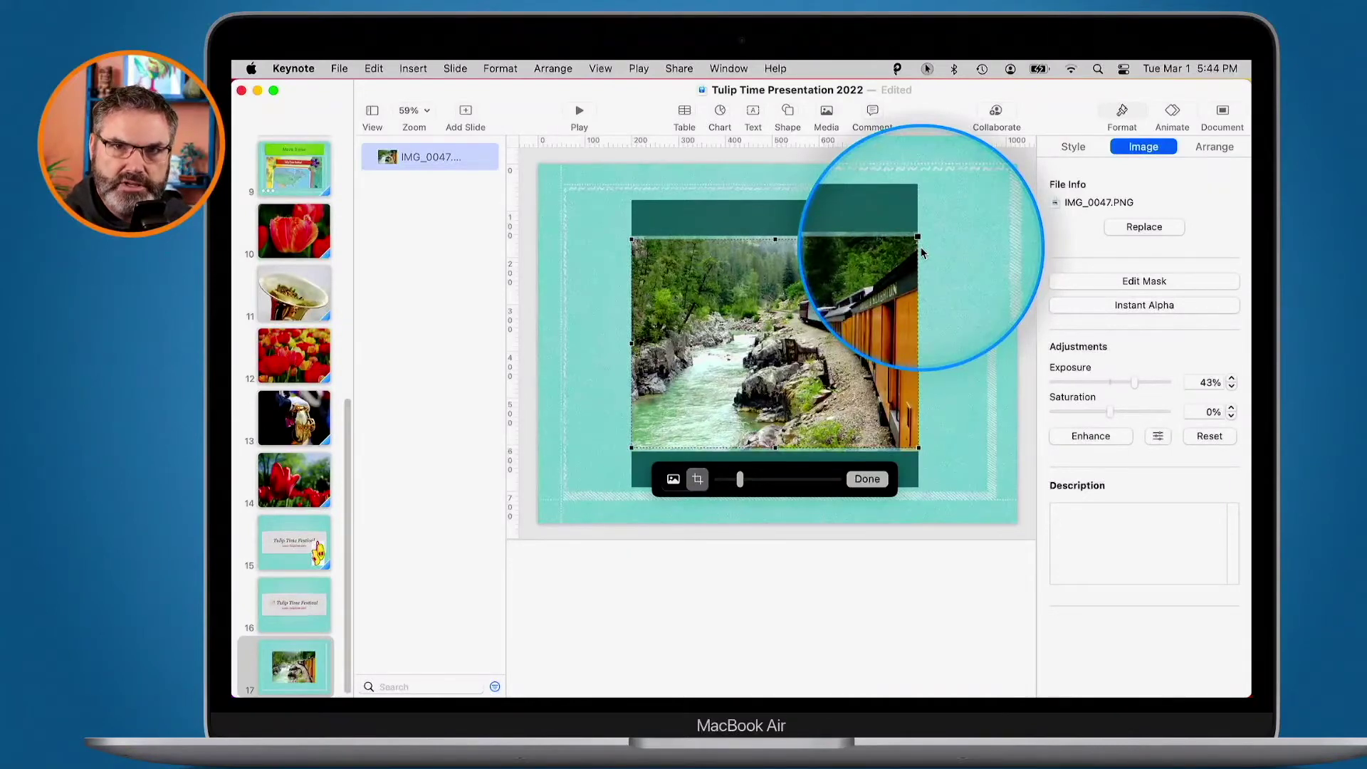
left_click_drag(921, 251, 904, 215)
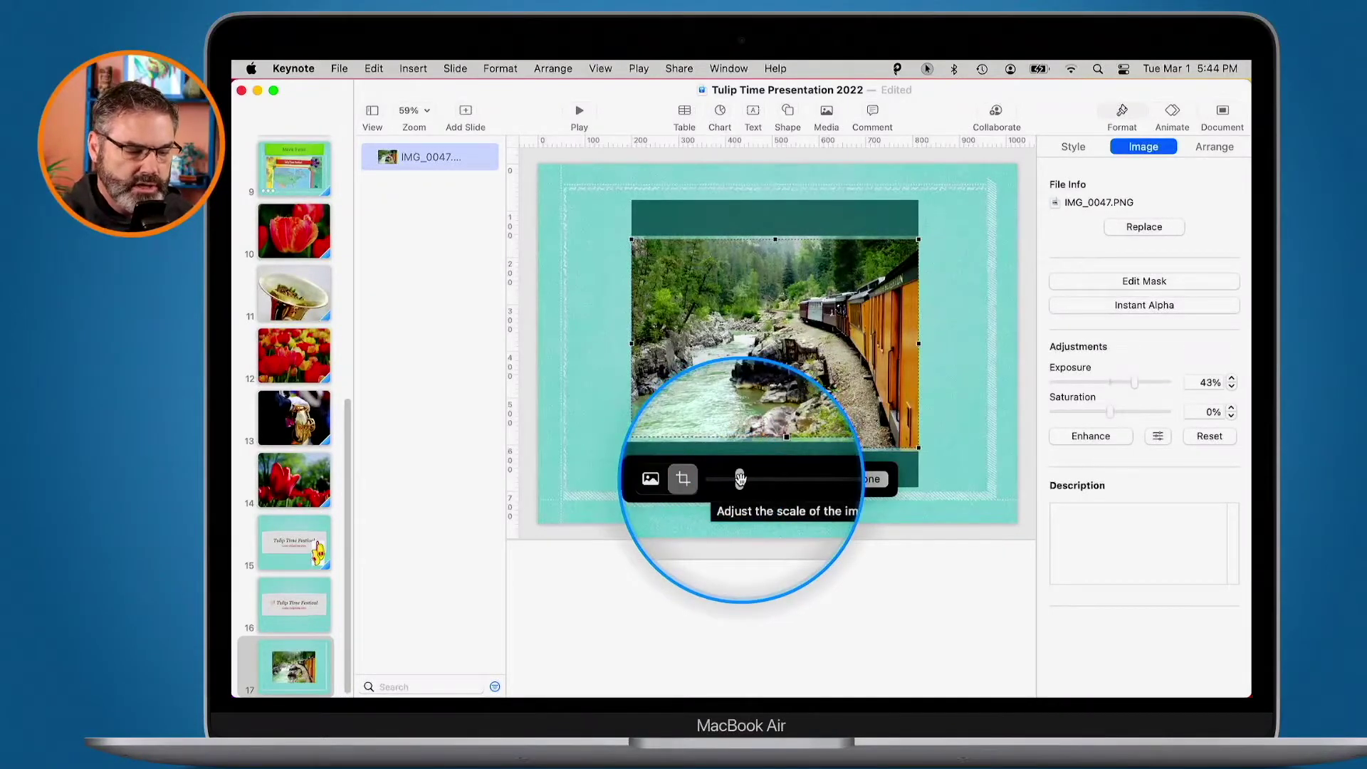
left_click_drag(740, 479, 832, 474)
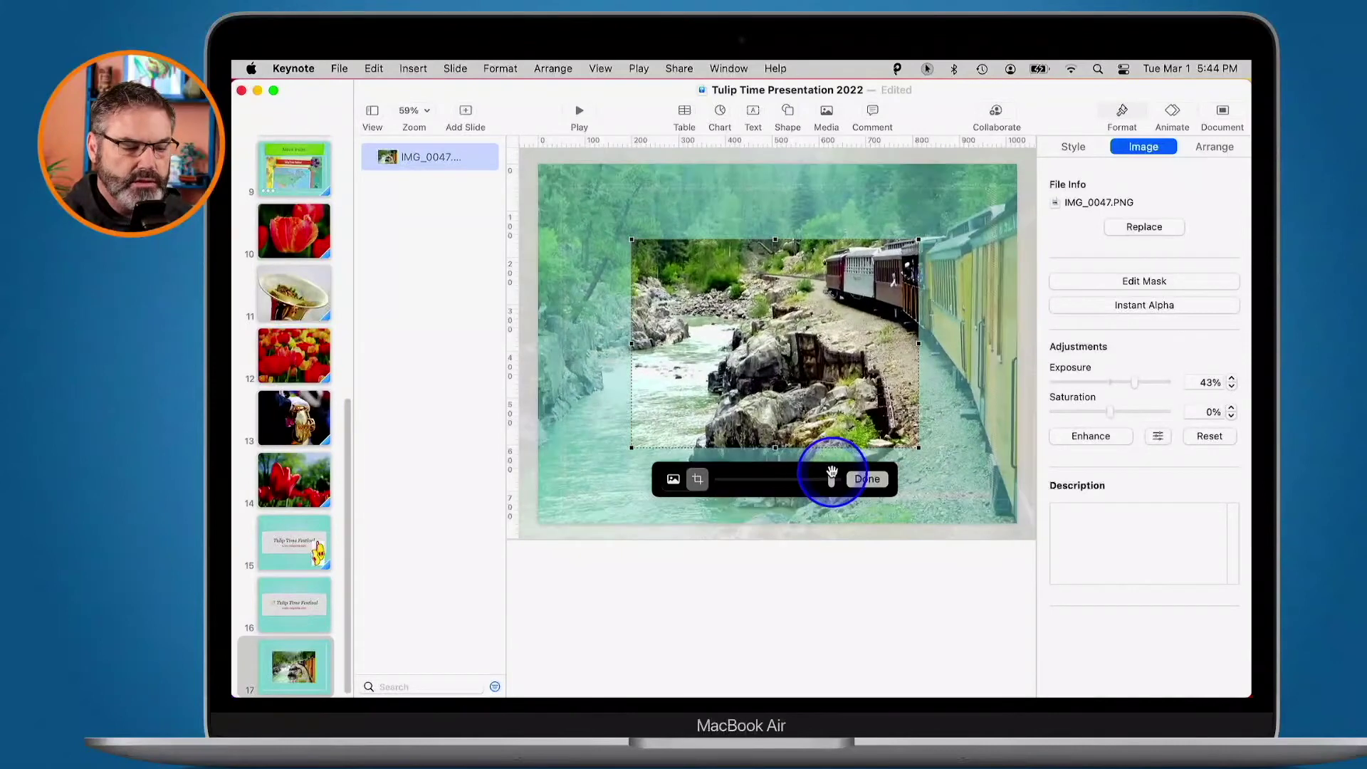
left_click(821, 364)
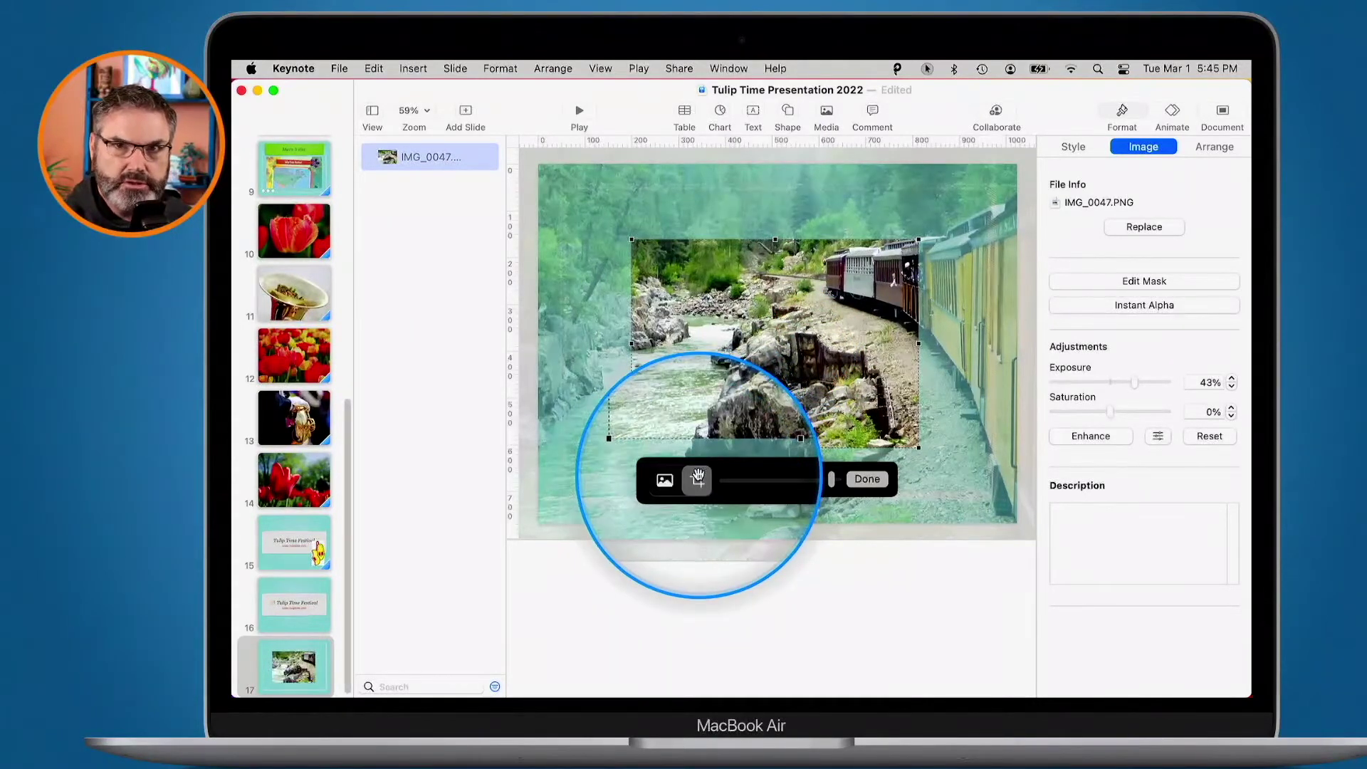
left_click_drag(800, 330, 704, 385)
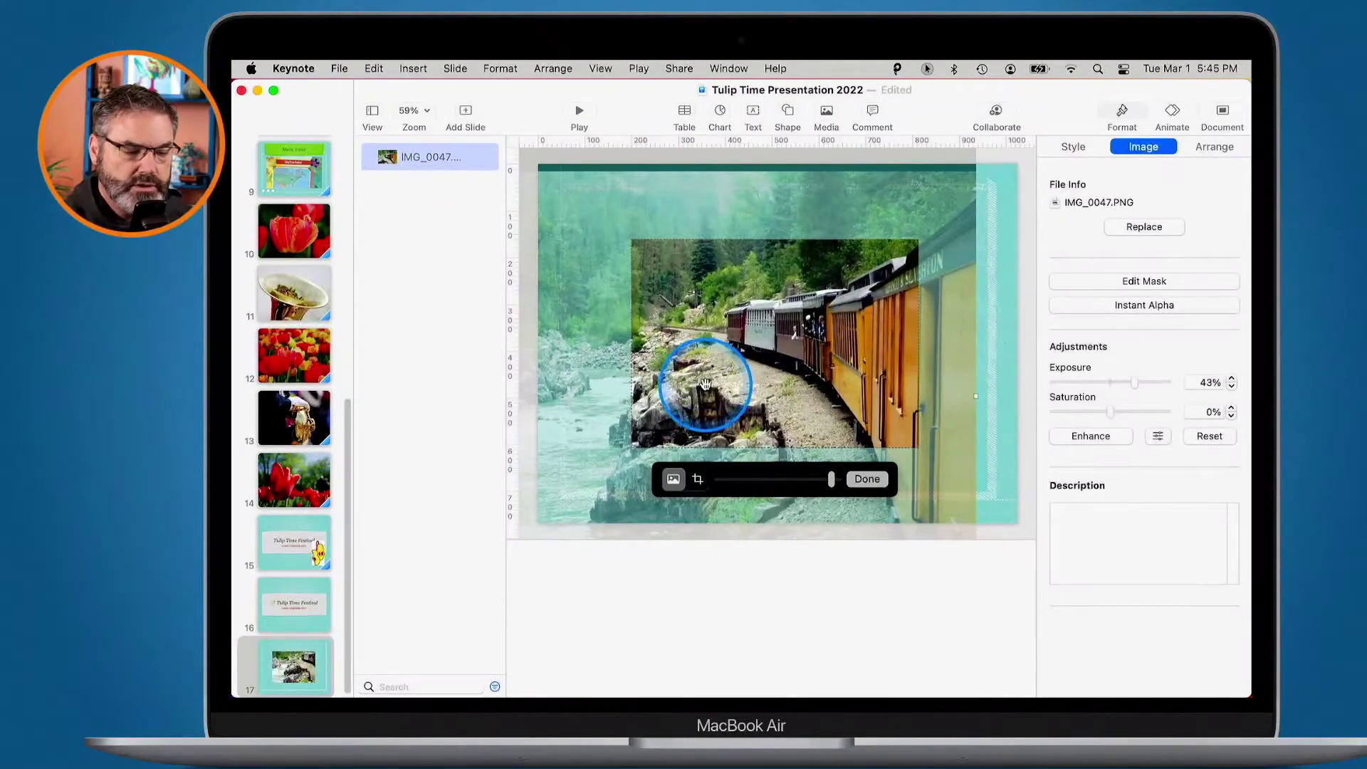
left_click(866, 478)
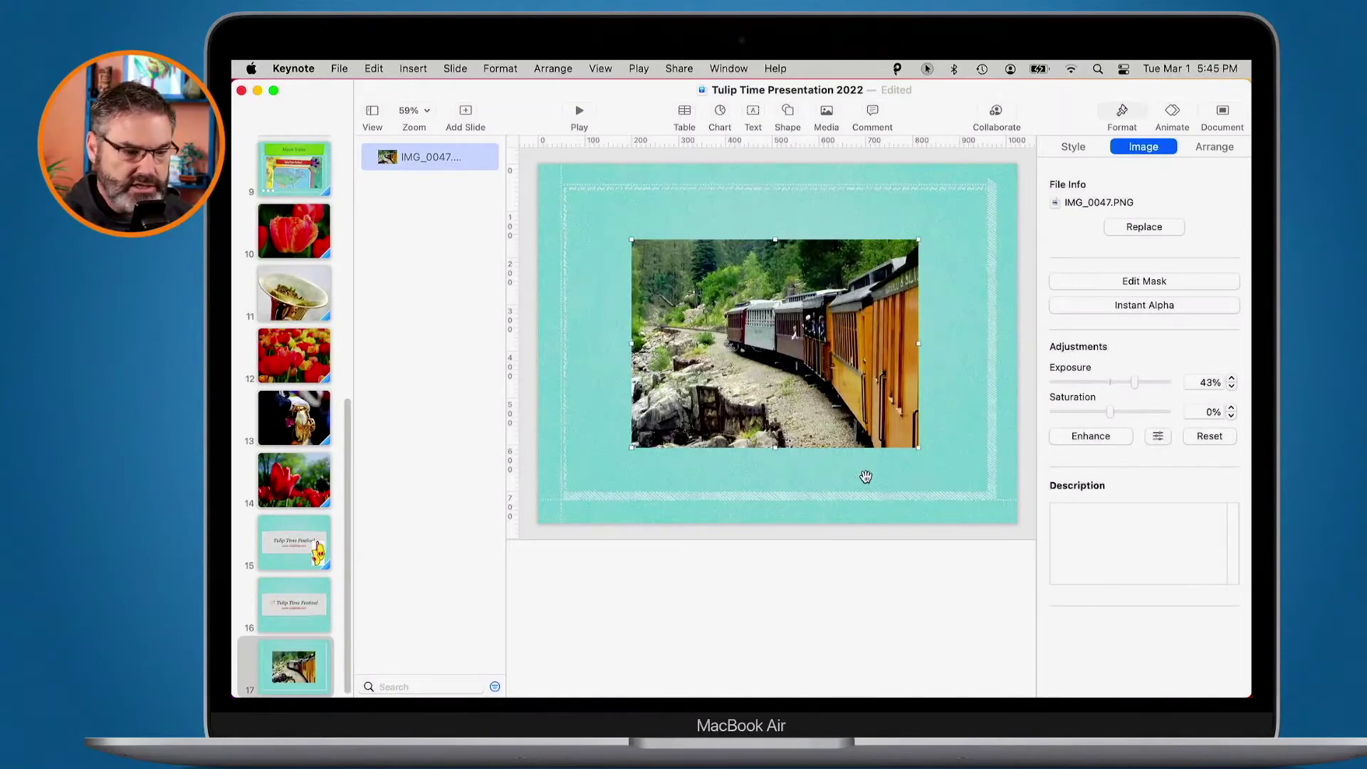
Reduce the train photo's scale inside its mask and shift the image so it fills the whole frame.
double_click(791, 359)
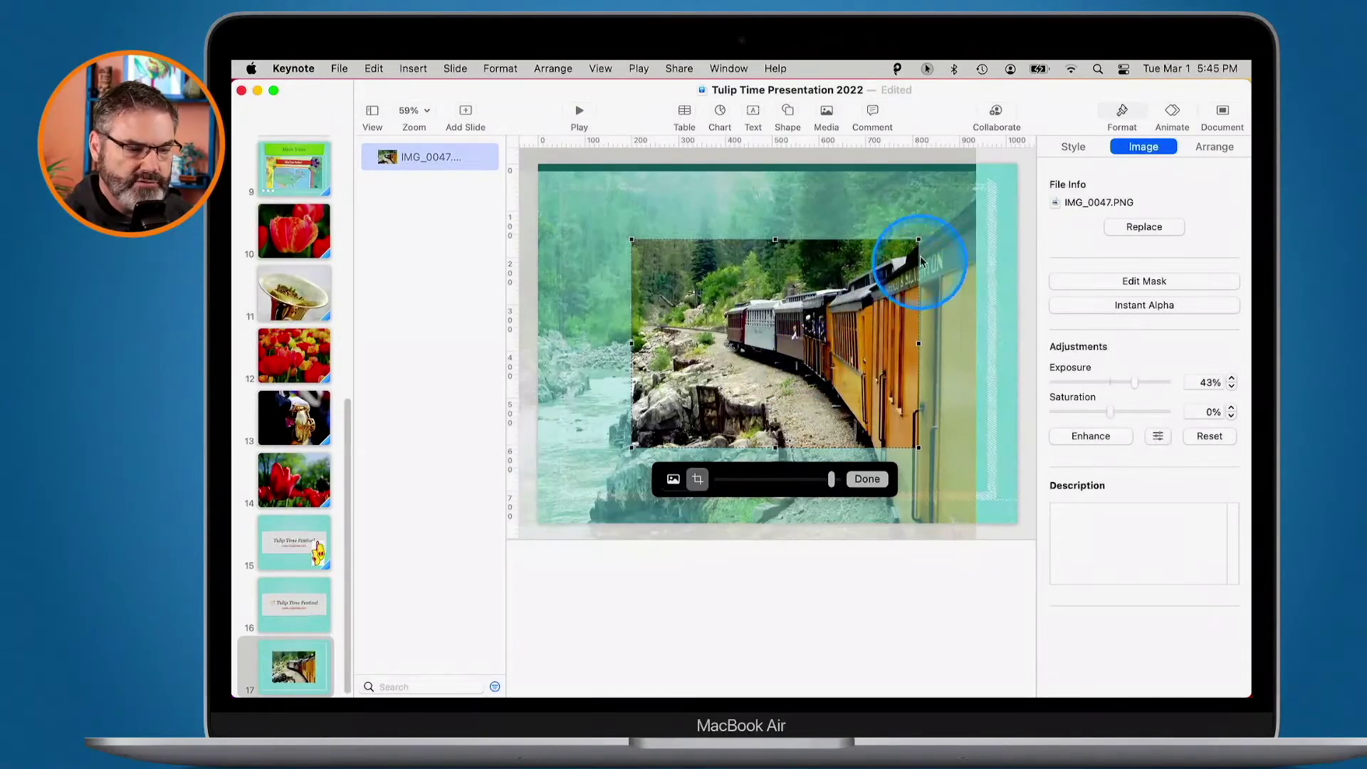
left_click_drag(920, 255, 920, 250)
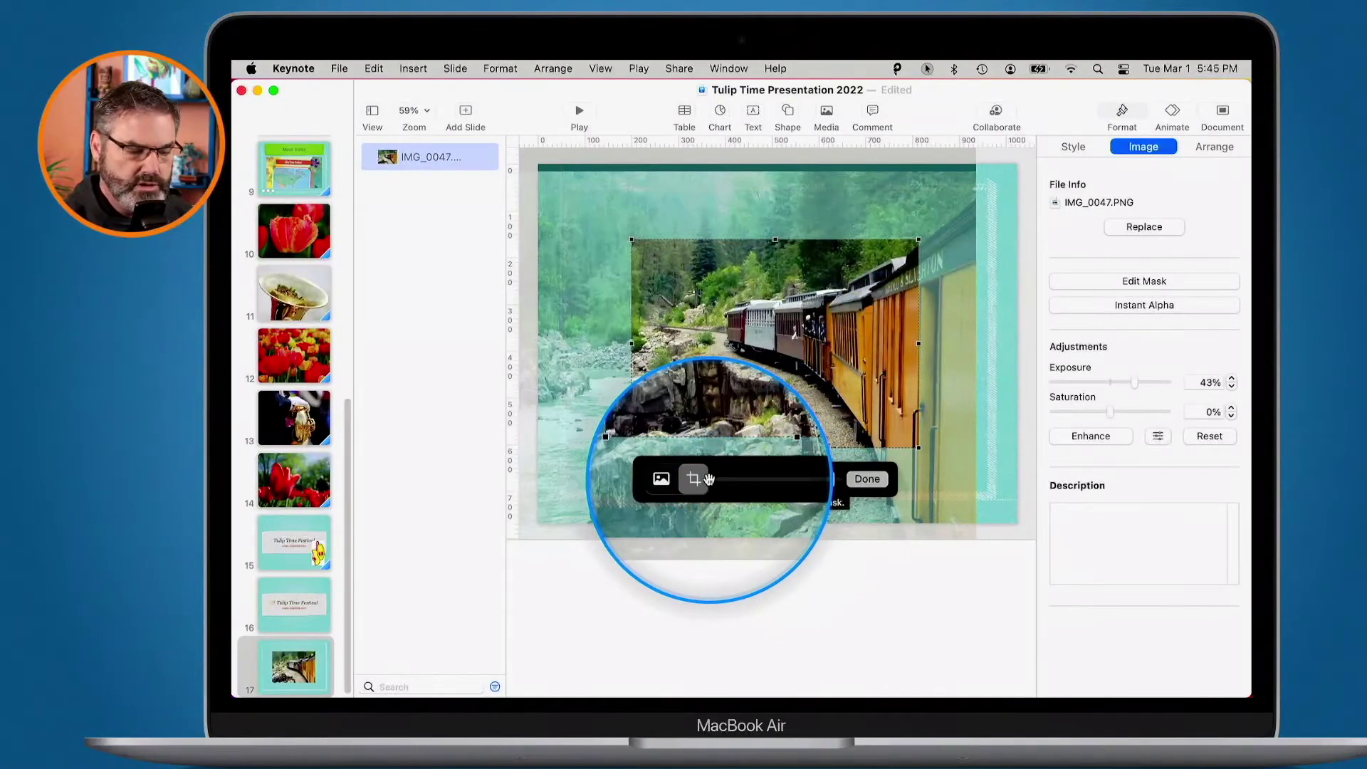
left_click_drag(831, 478, 774, 479)
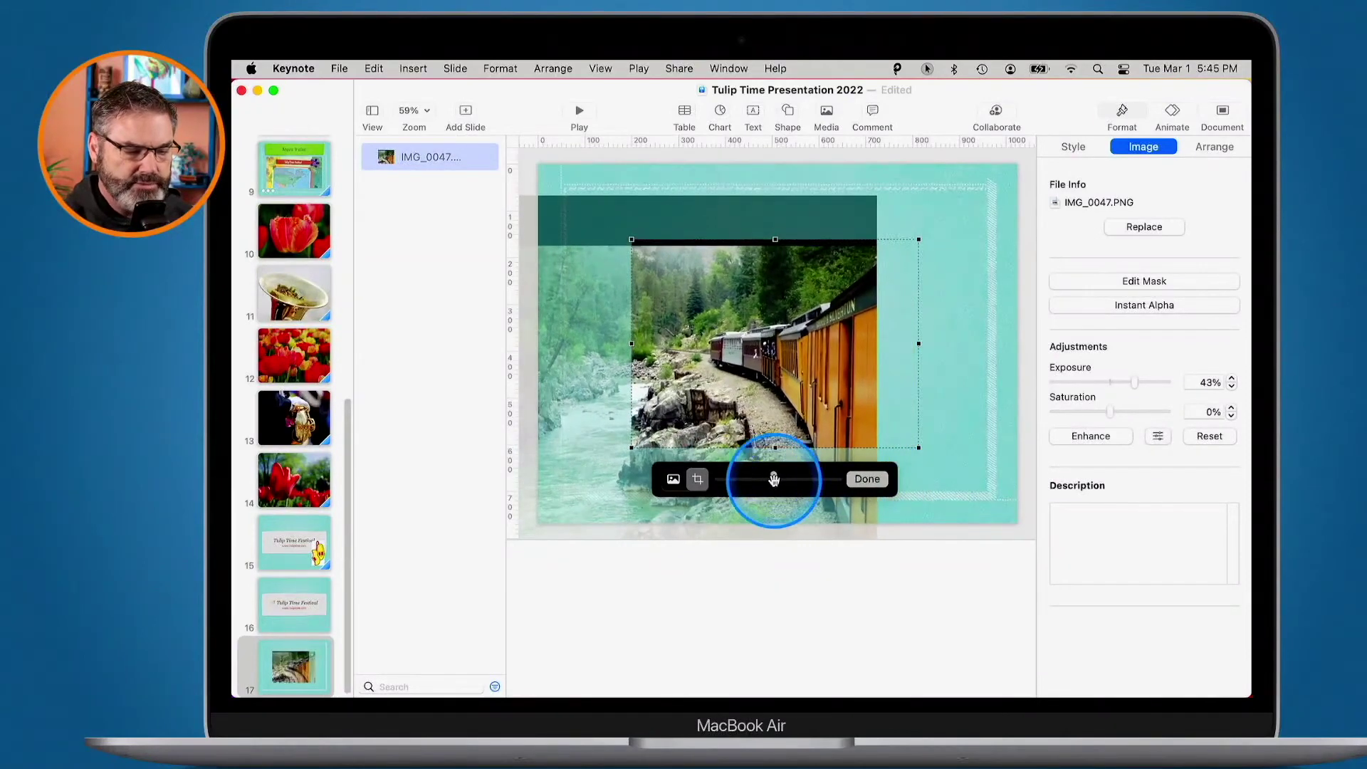
left_click_drag(765, 383, 819, 355)
left_click(869, 479)
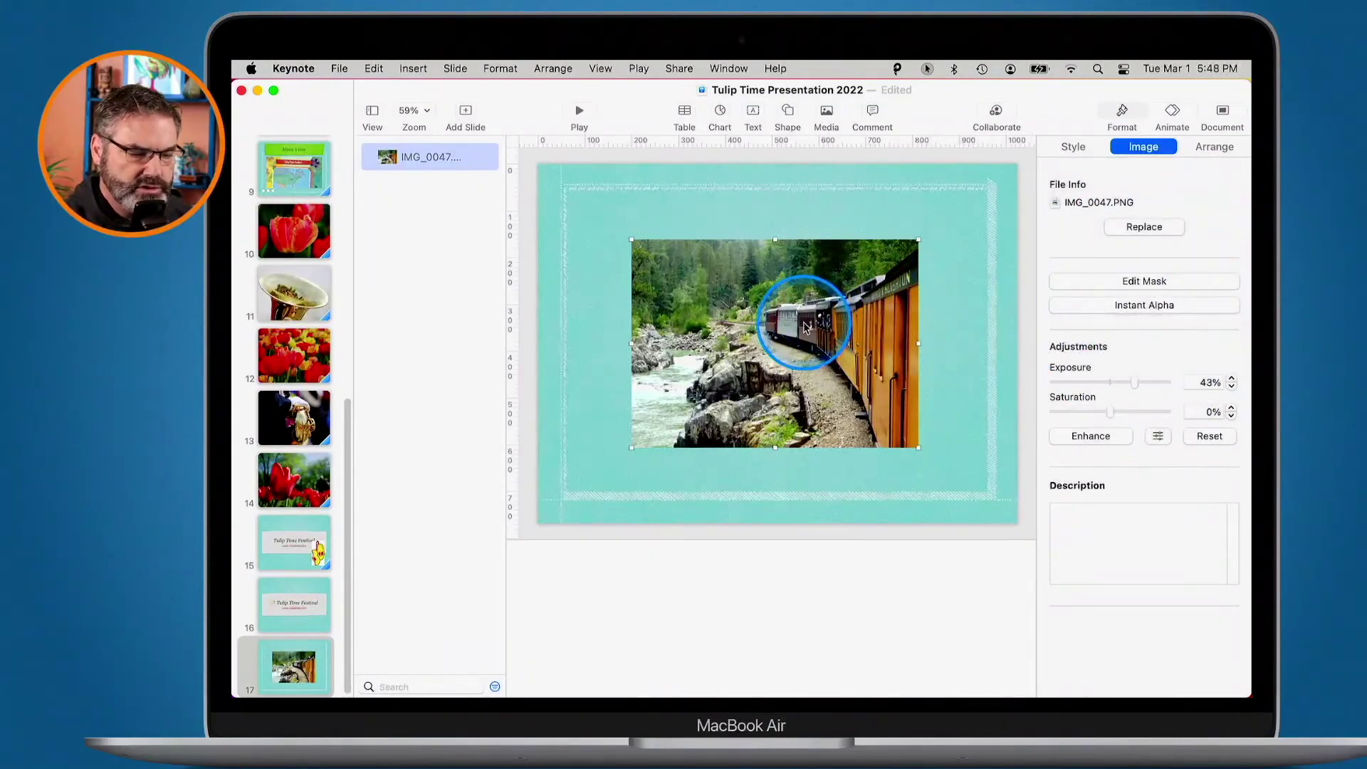
Delete the train photo and place the wooden shoes picture from the desktop in the middle of the slide.
key("Delete")
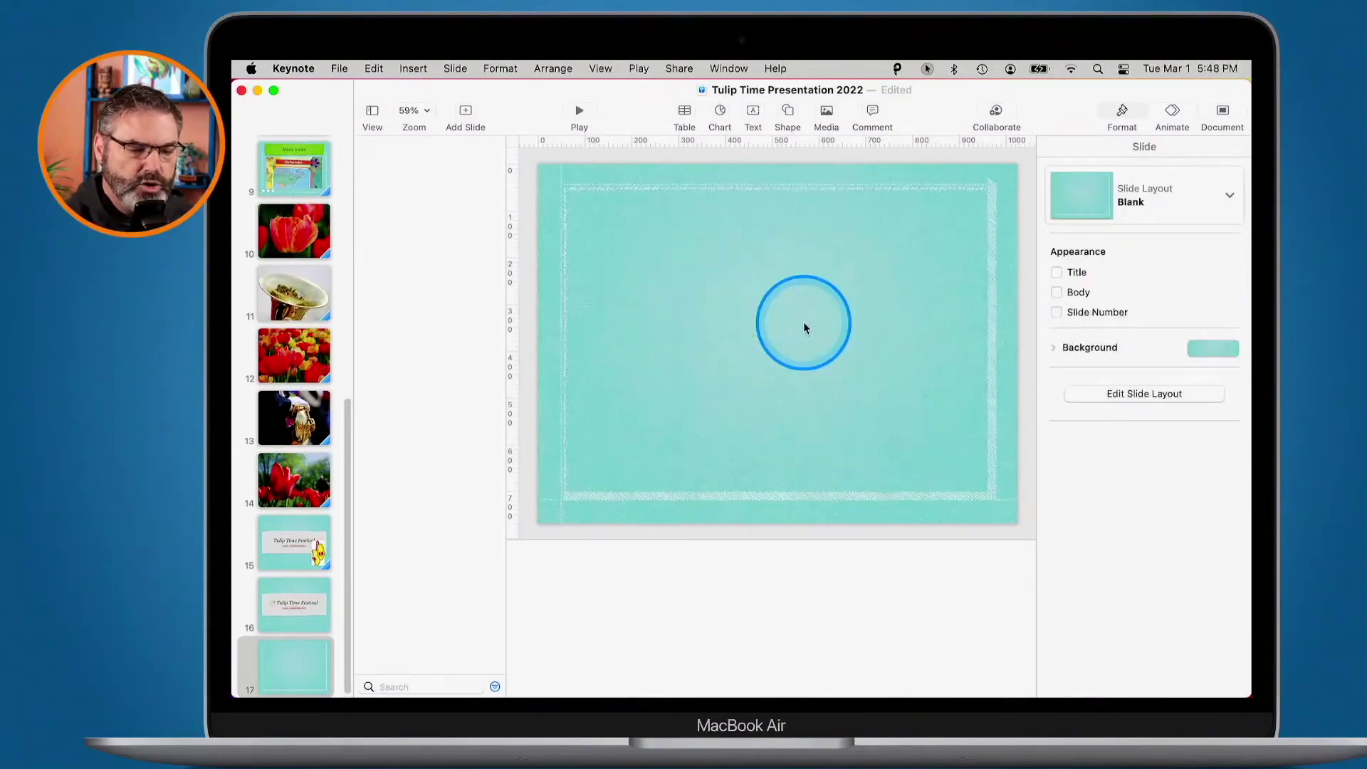
left_click_drag(1052, 94, 930, 97)
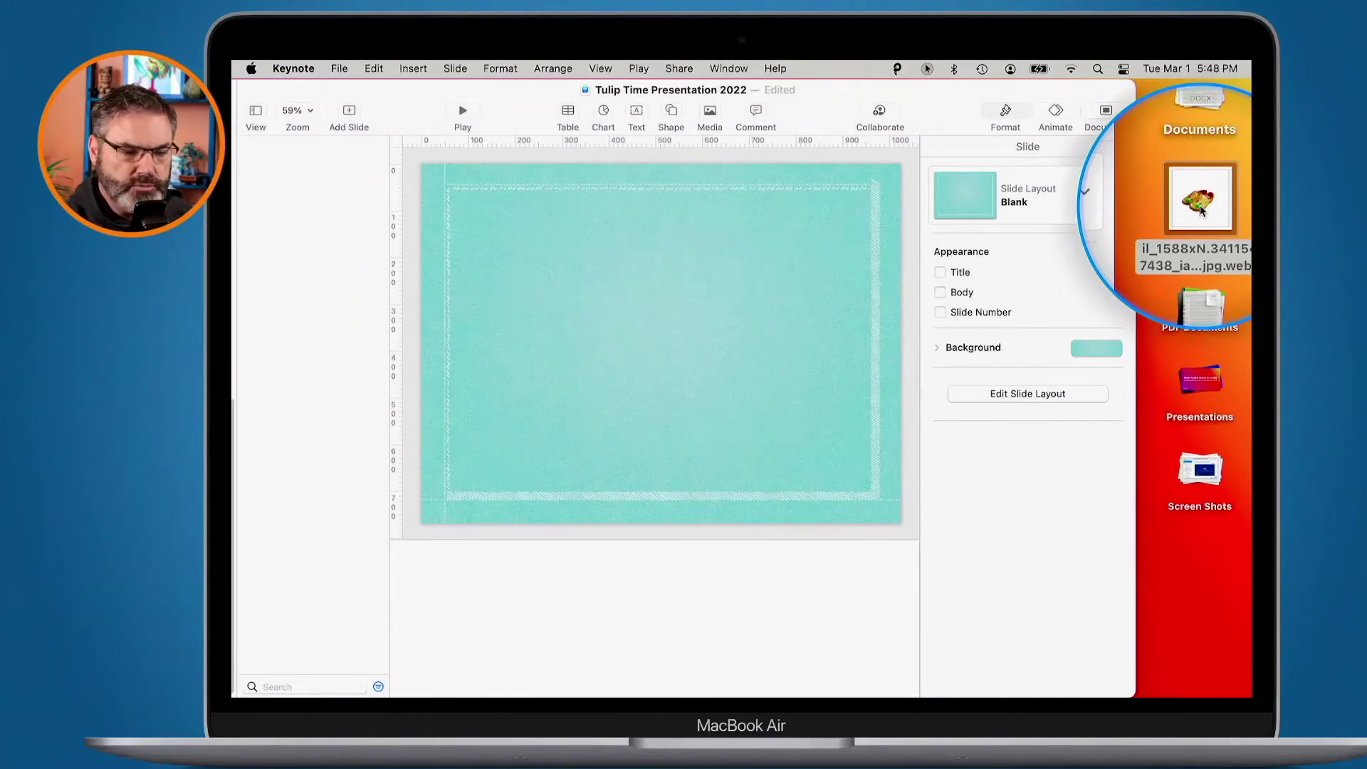
left_click_drag(1201, 210, 815, 432)
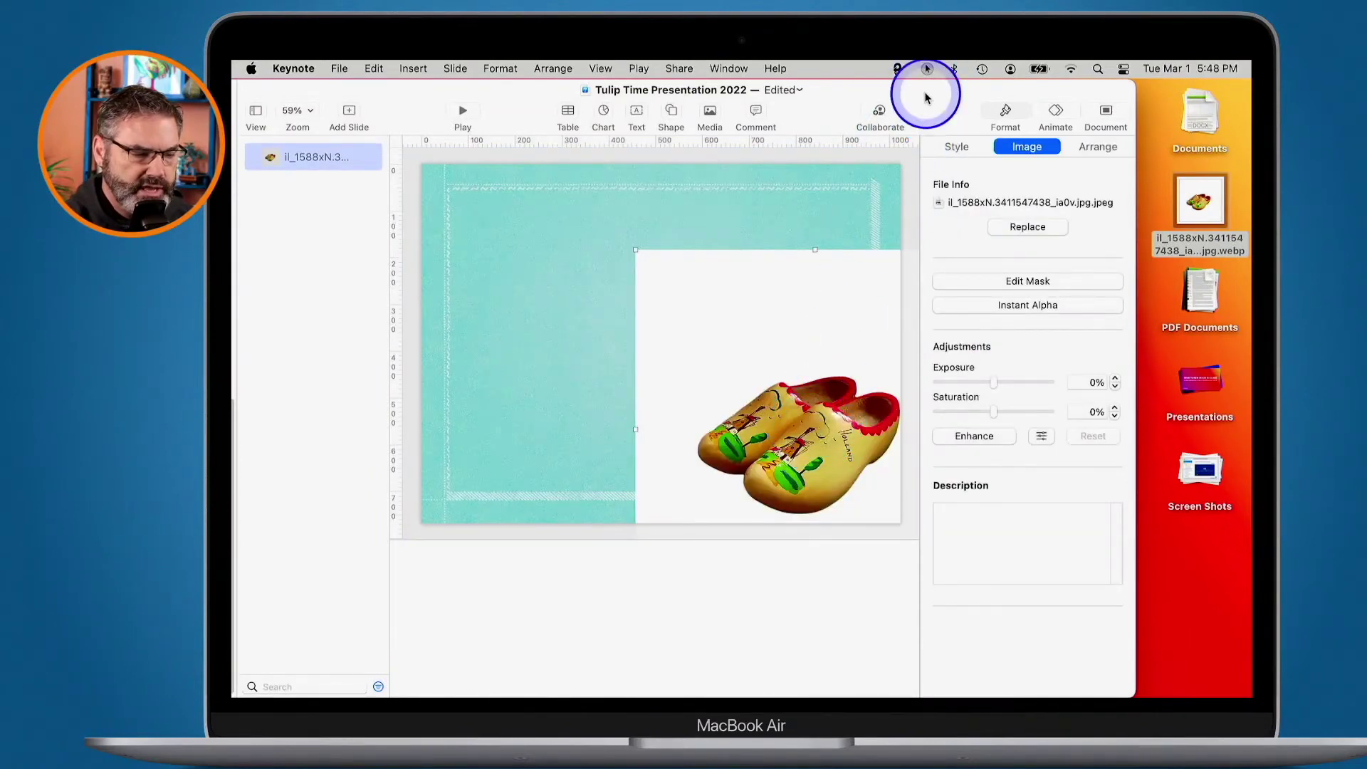
left_click_drag(930, 88, 1046, 88)
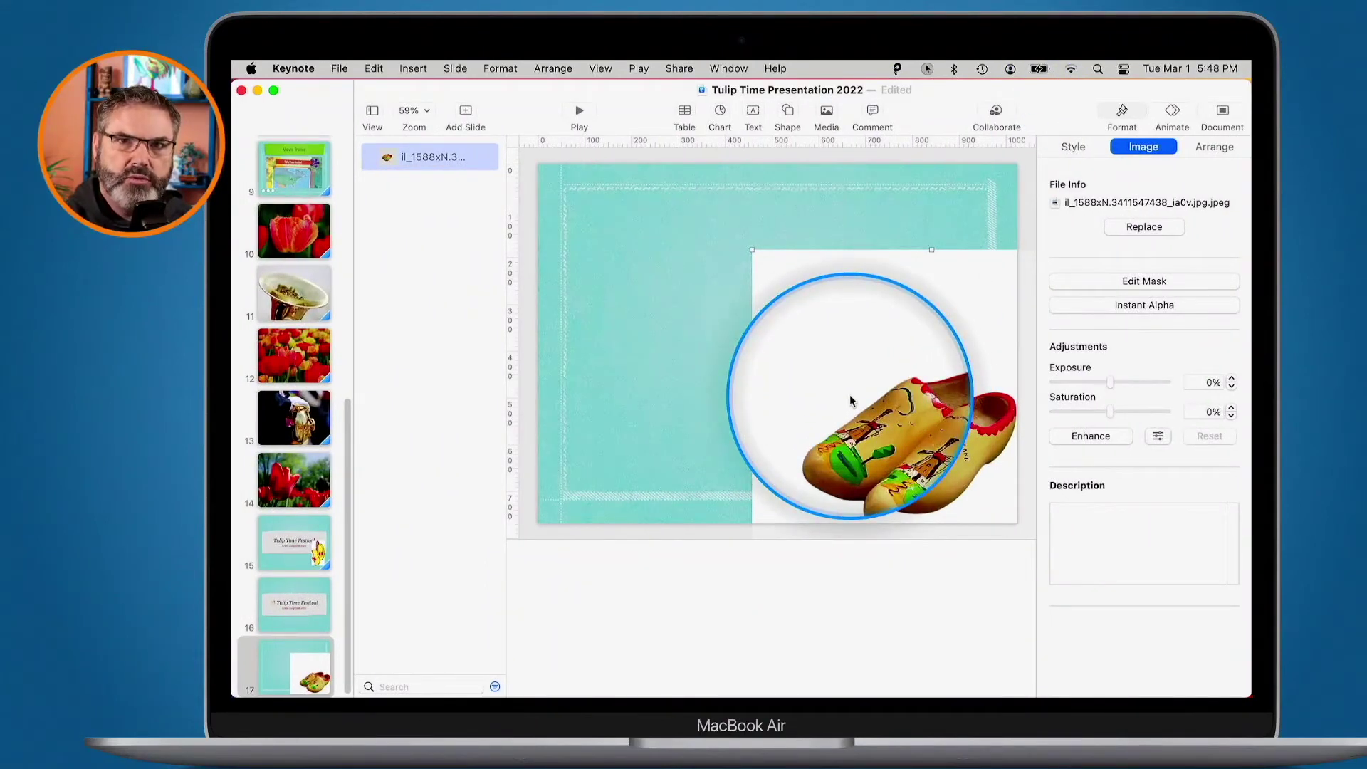
left_click_drag(883, 397, 734, 324)
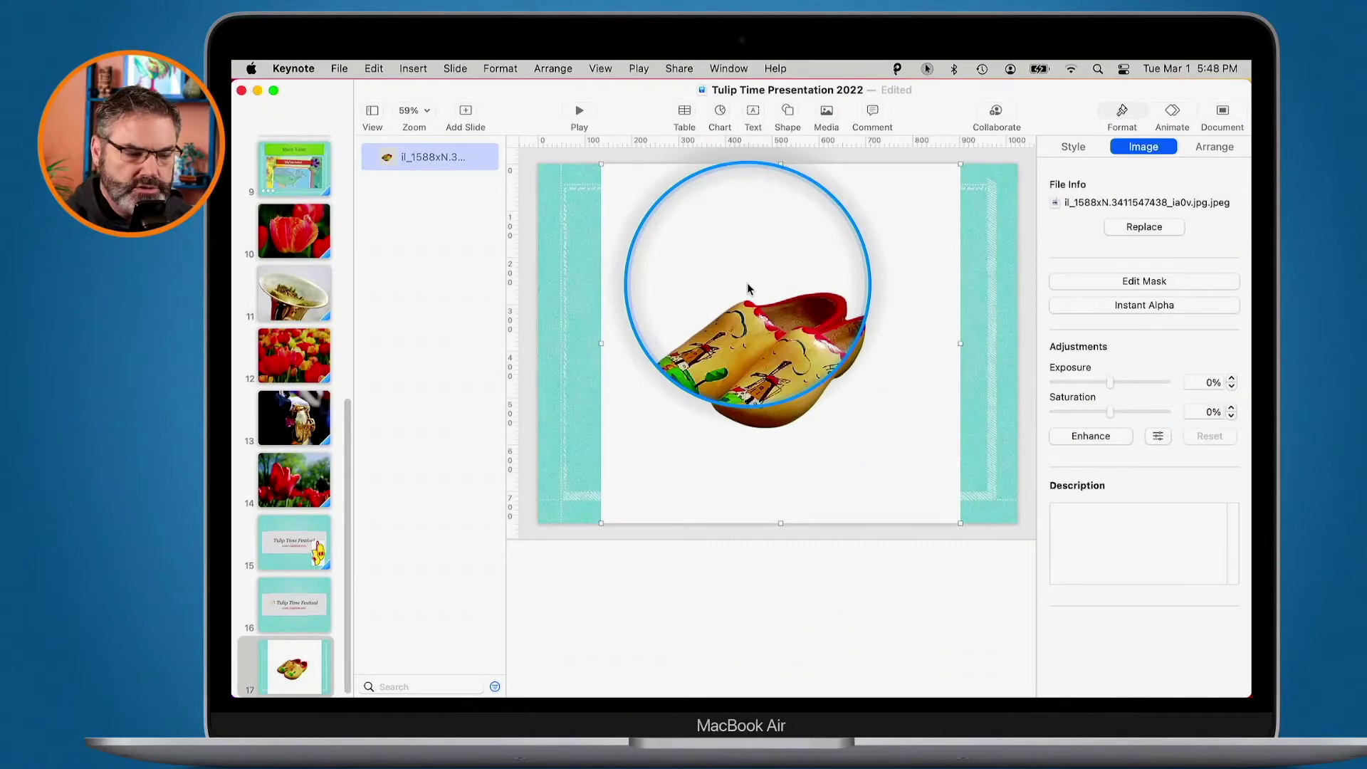
Make the white background around the wooden shoes transparent with Instant Alpha and apply the result.
left_click(1143, 306)
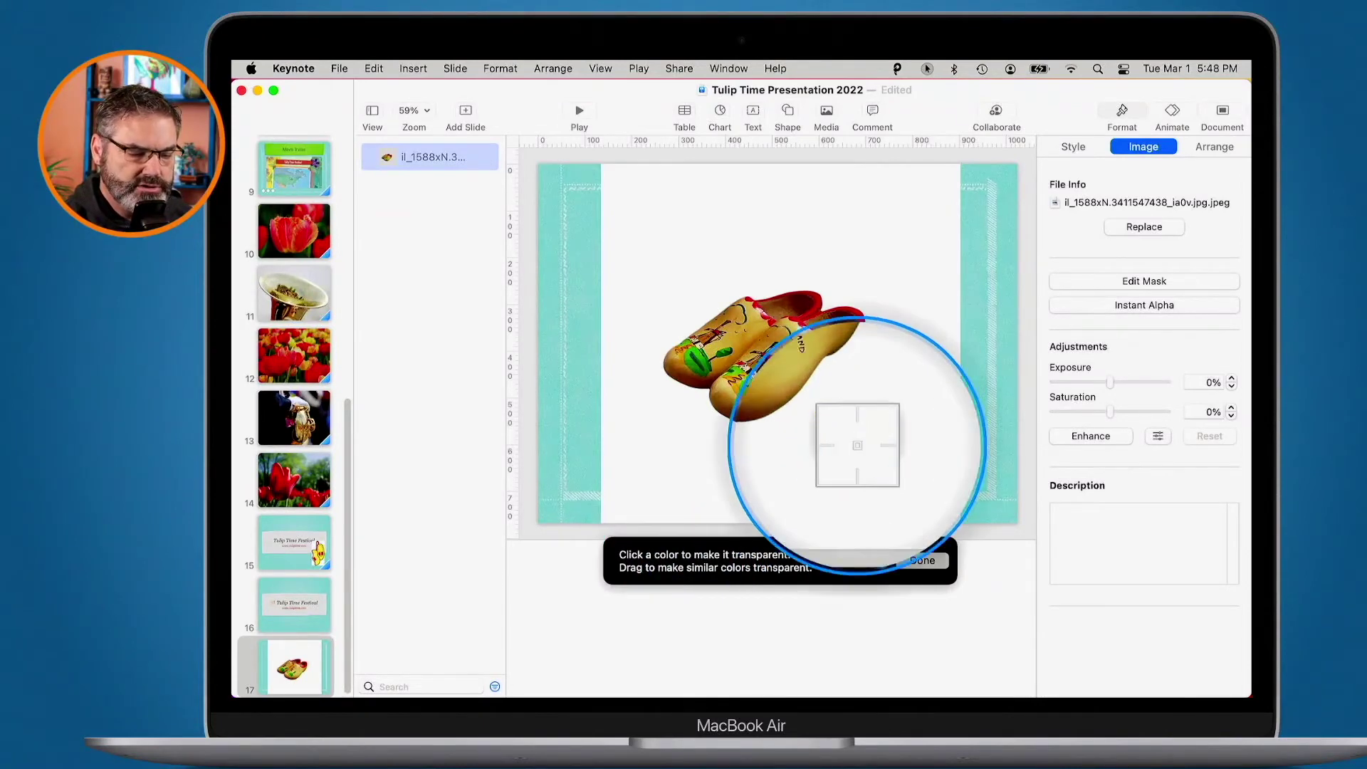
left_click(857, 445)
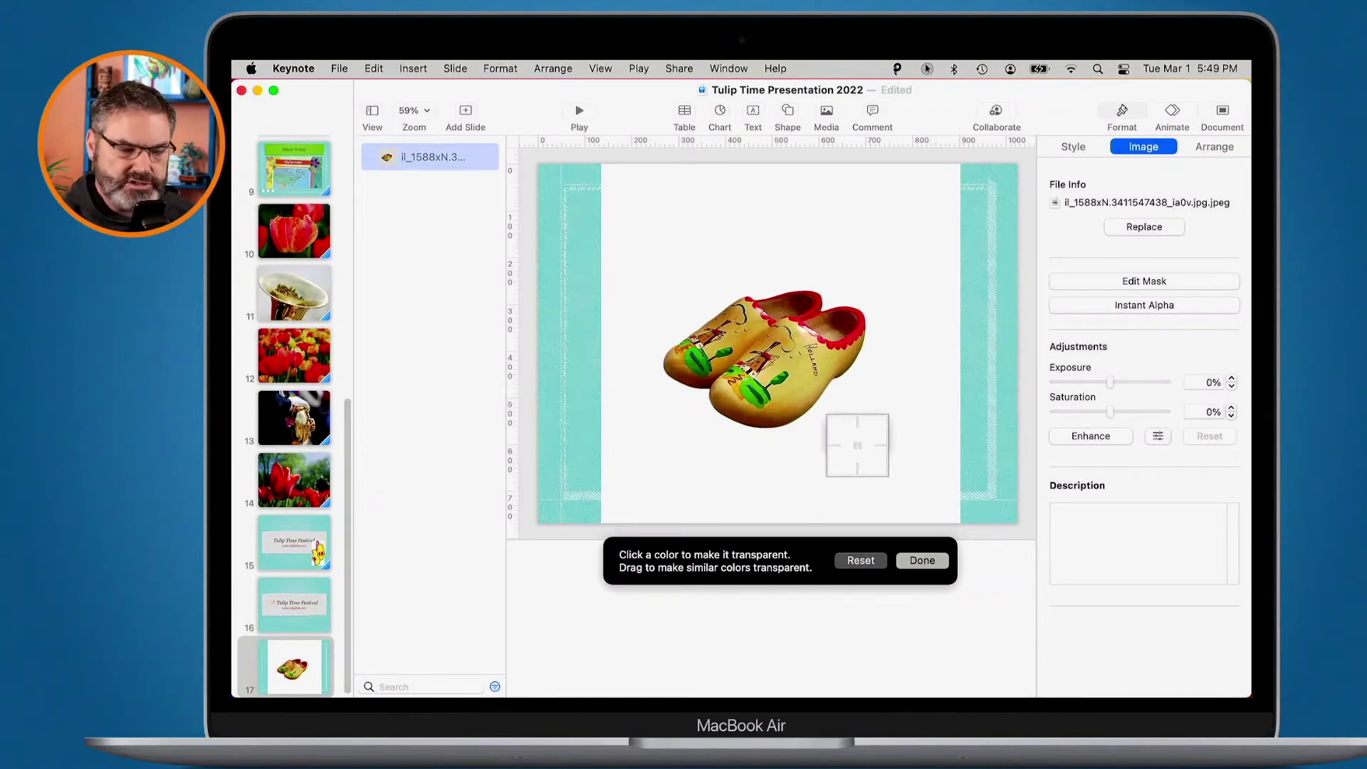
left_click_drag(857, 445, 857, 445)
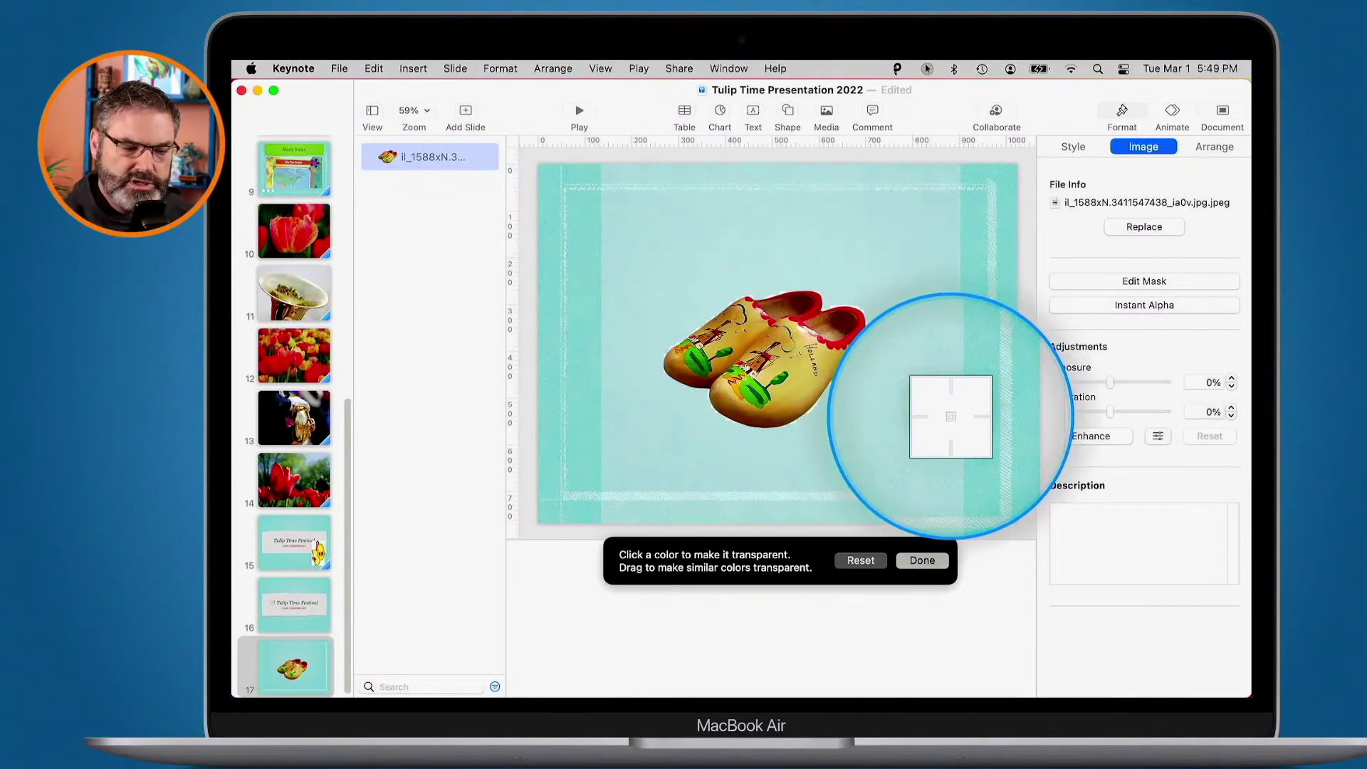
left_click(923, 561)
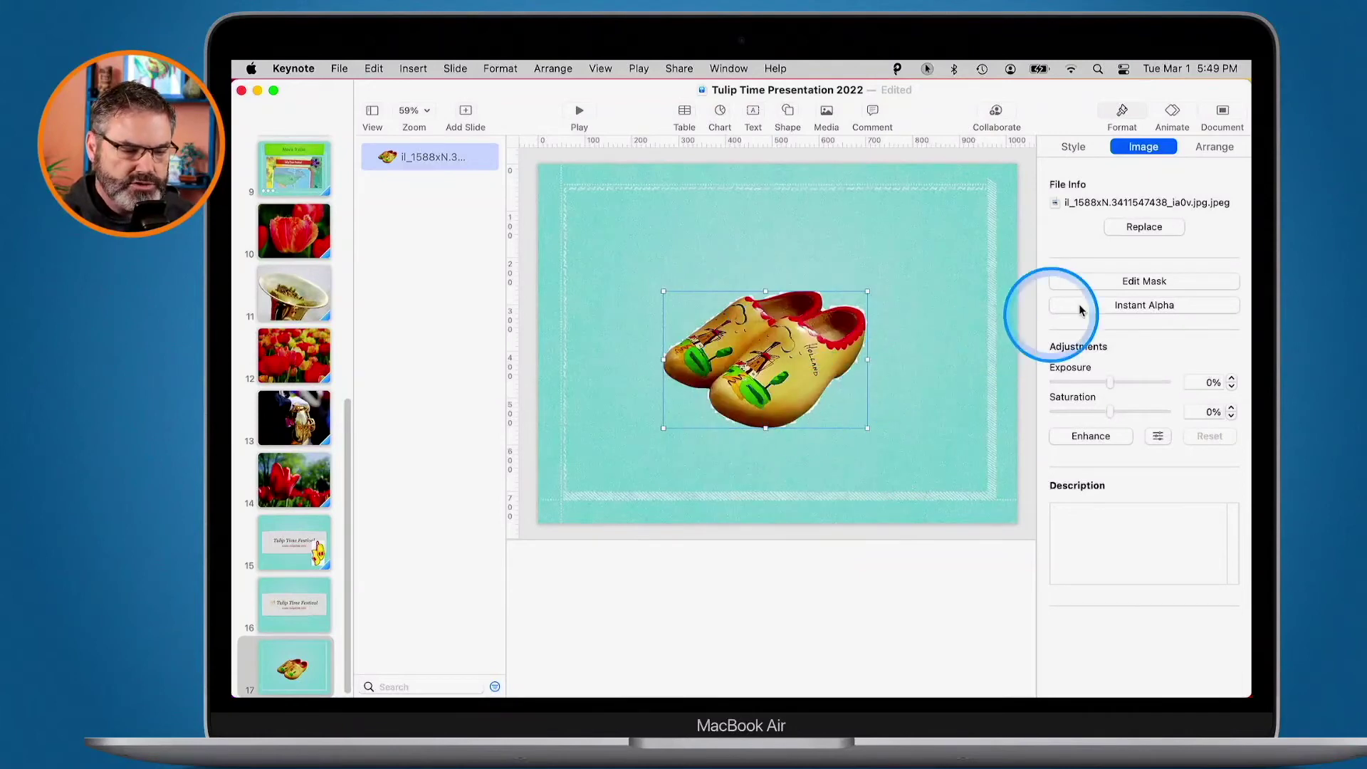
Reset the shoes picture's transparency and reapply Instant Alpha from the white background with a wide tolerance of about 71%.
left_click(1144, 307)
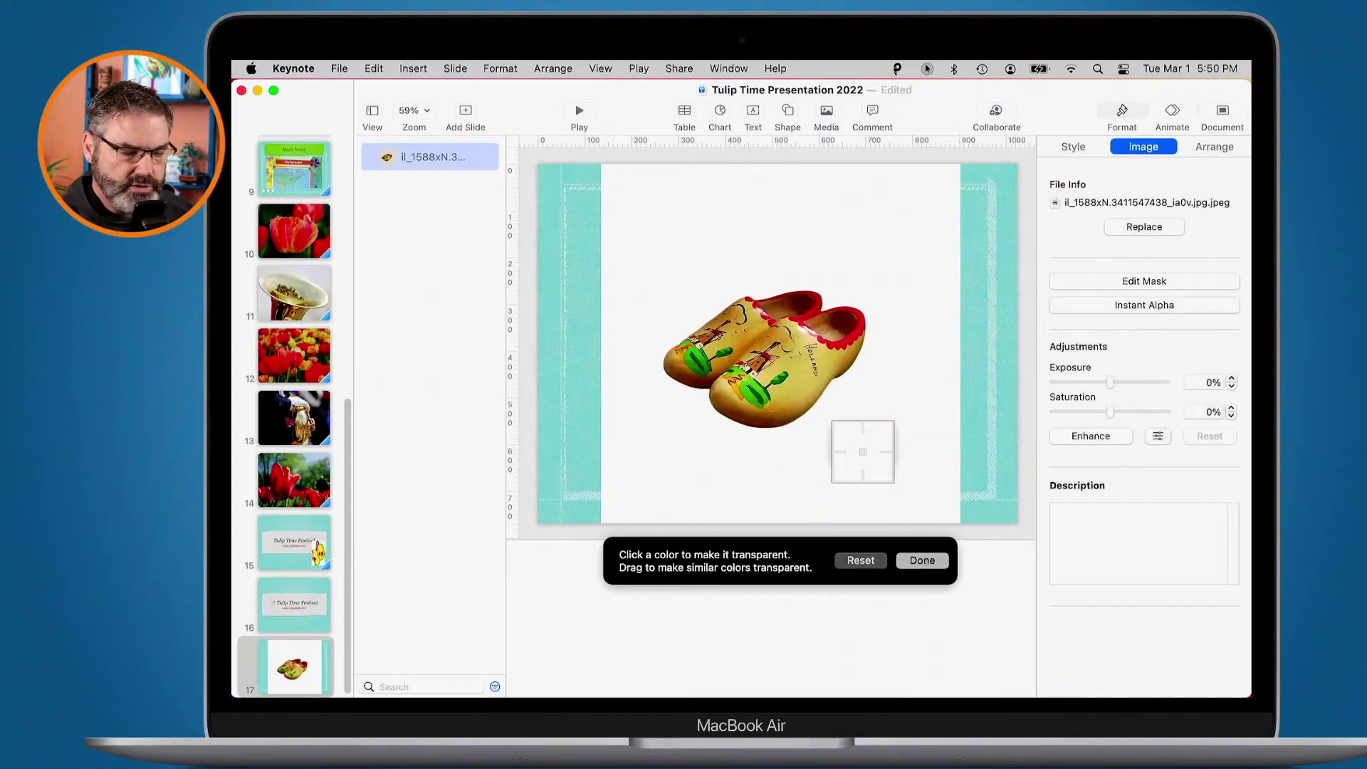
left_click(863, 452)
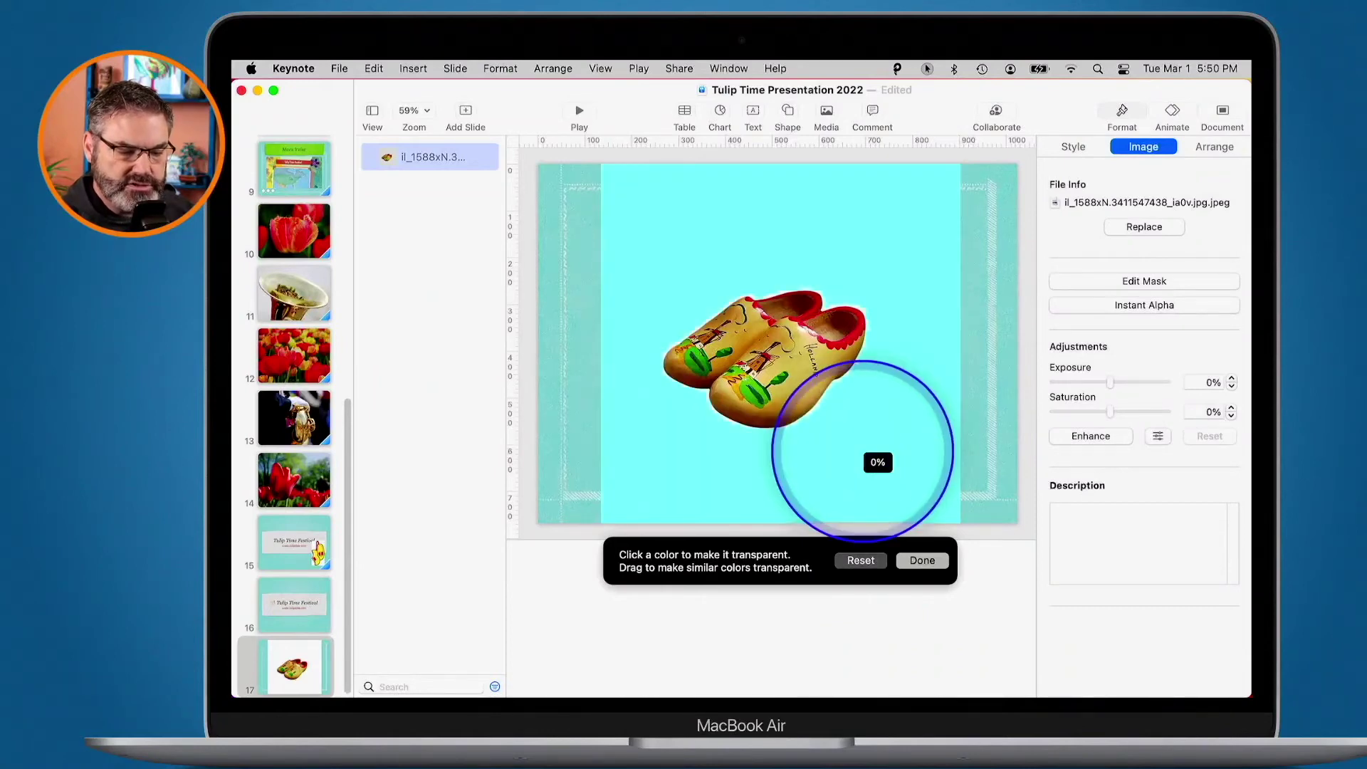
left_click_drag(878, 462, 871, 319)
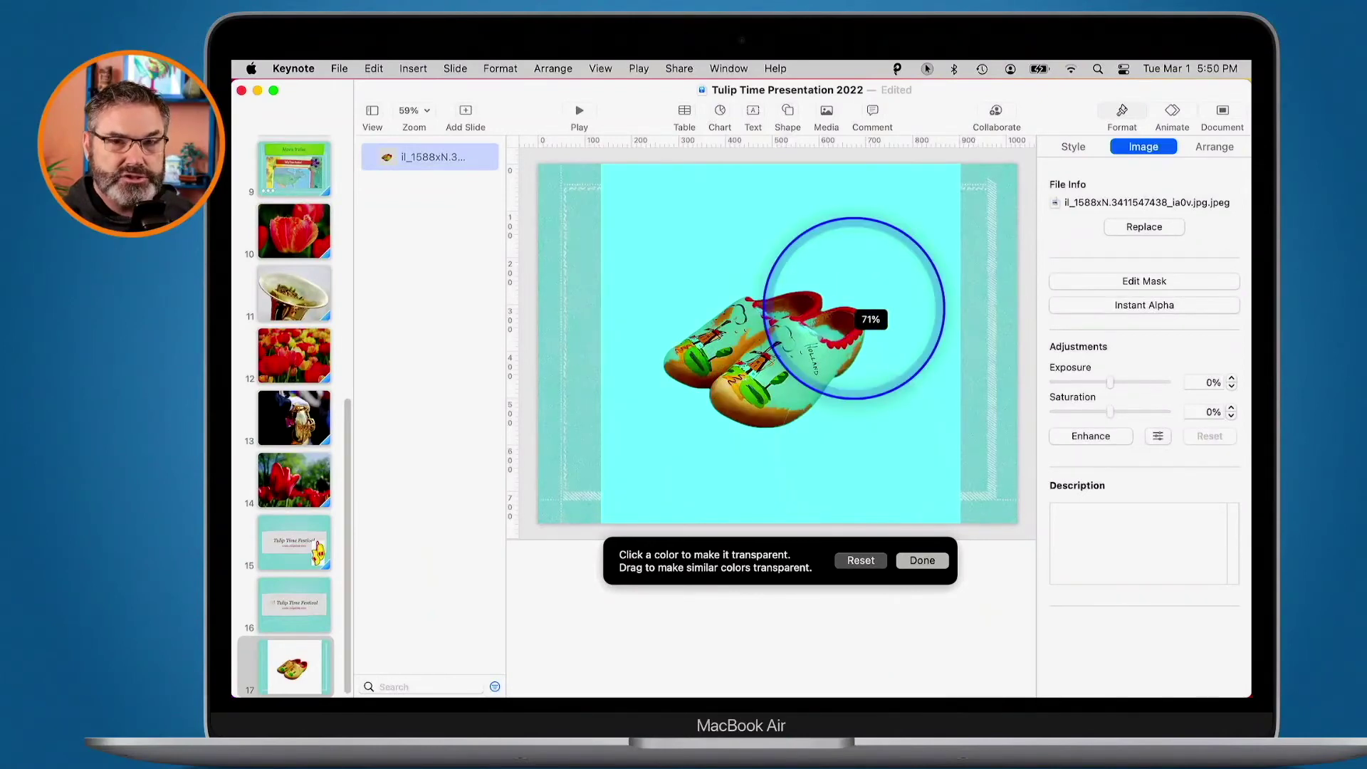
left_click_drag(870, 319, 858, 306)
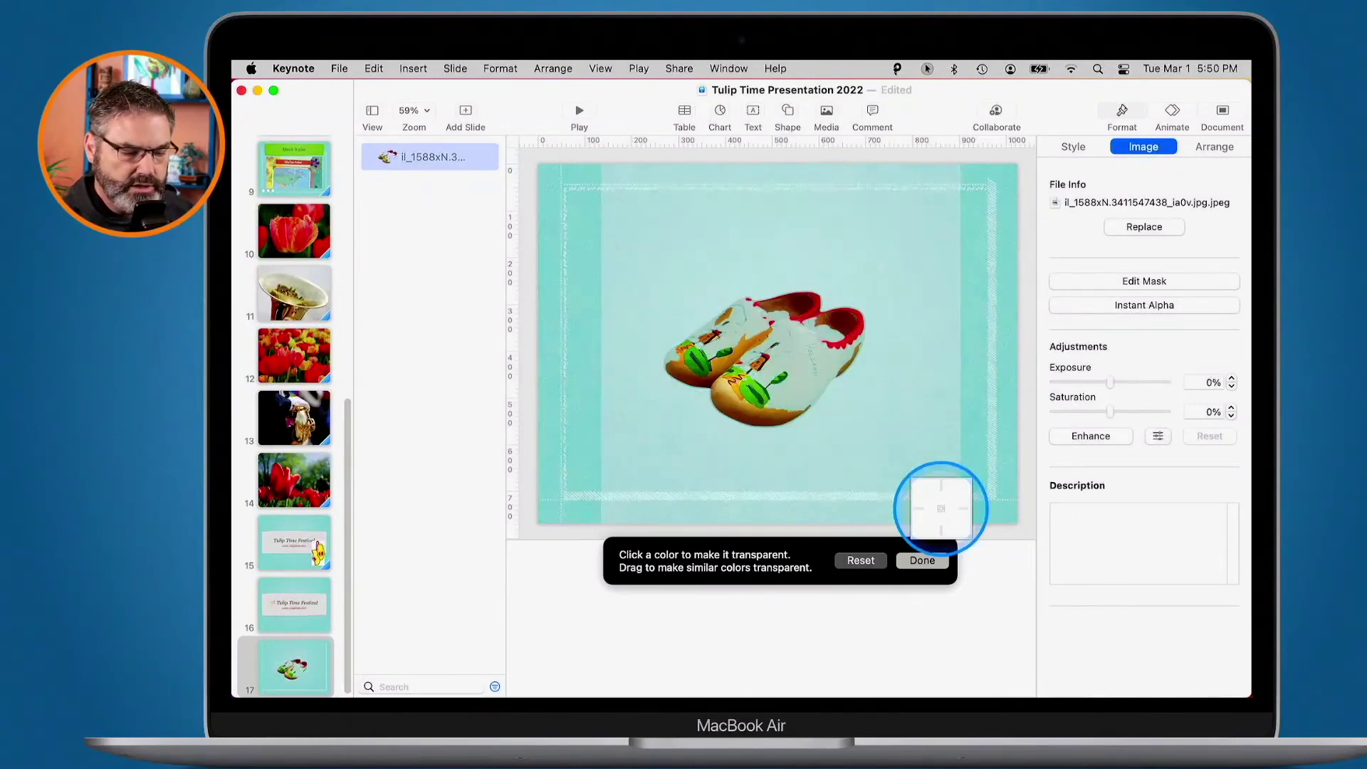
left_click(923, 562)
left_click(924, 562)
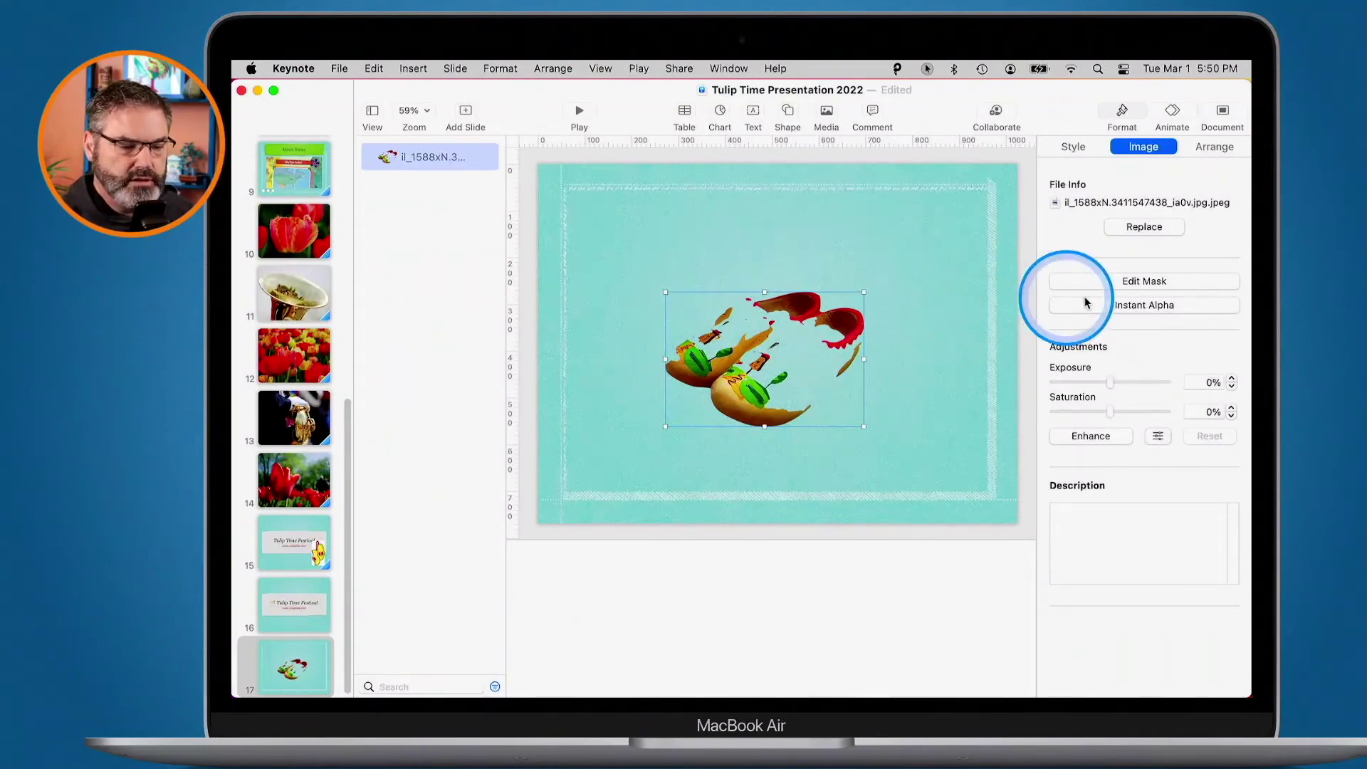
Reset Instant Alpha on the shoes picture and remove only the white background with a tolerance of 8%.
left_click(1138, 308)
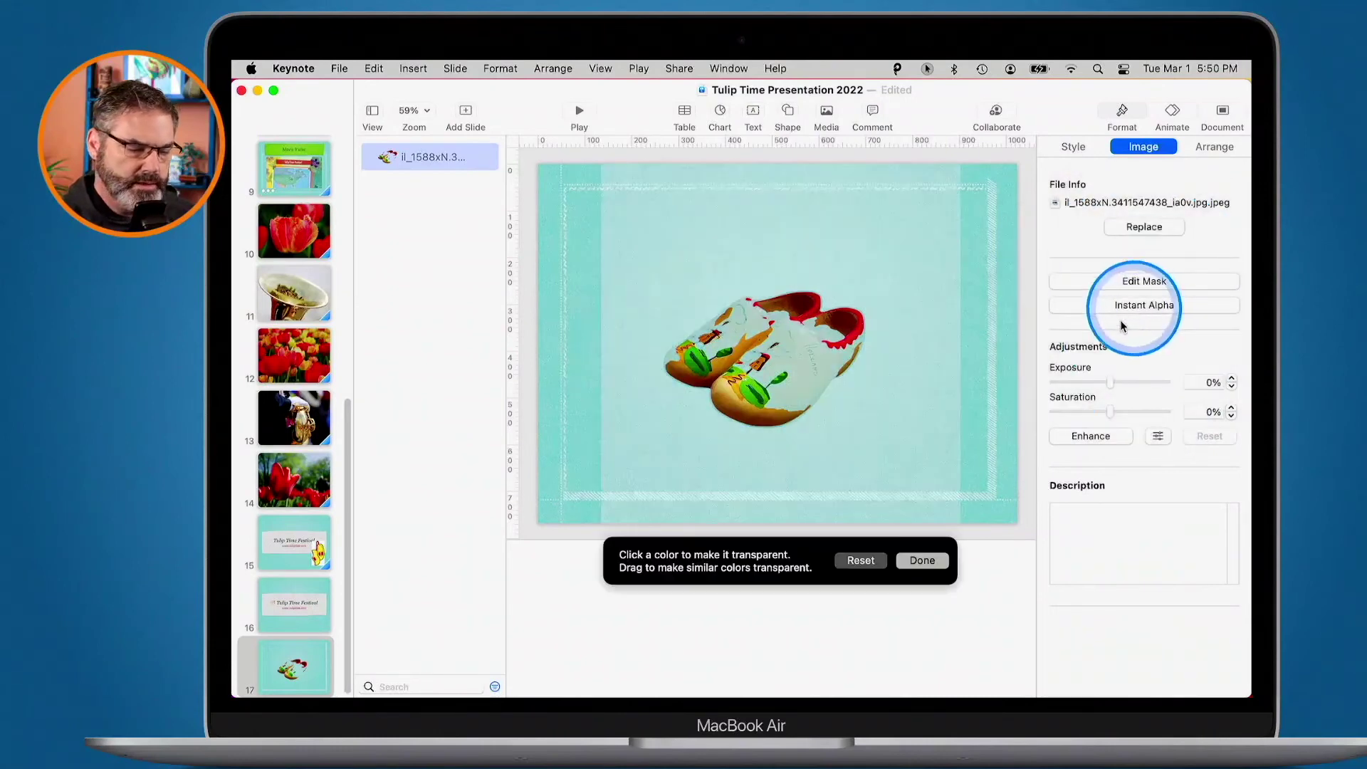
left_click(863, 561)
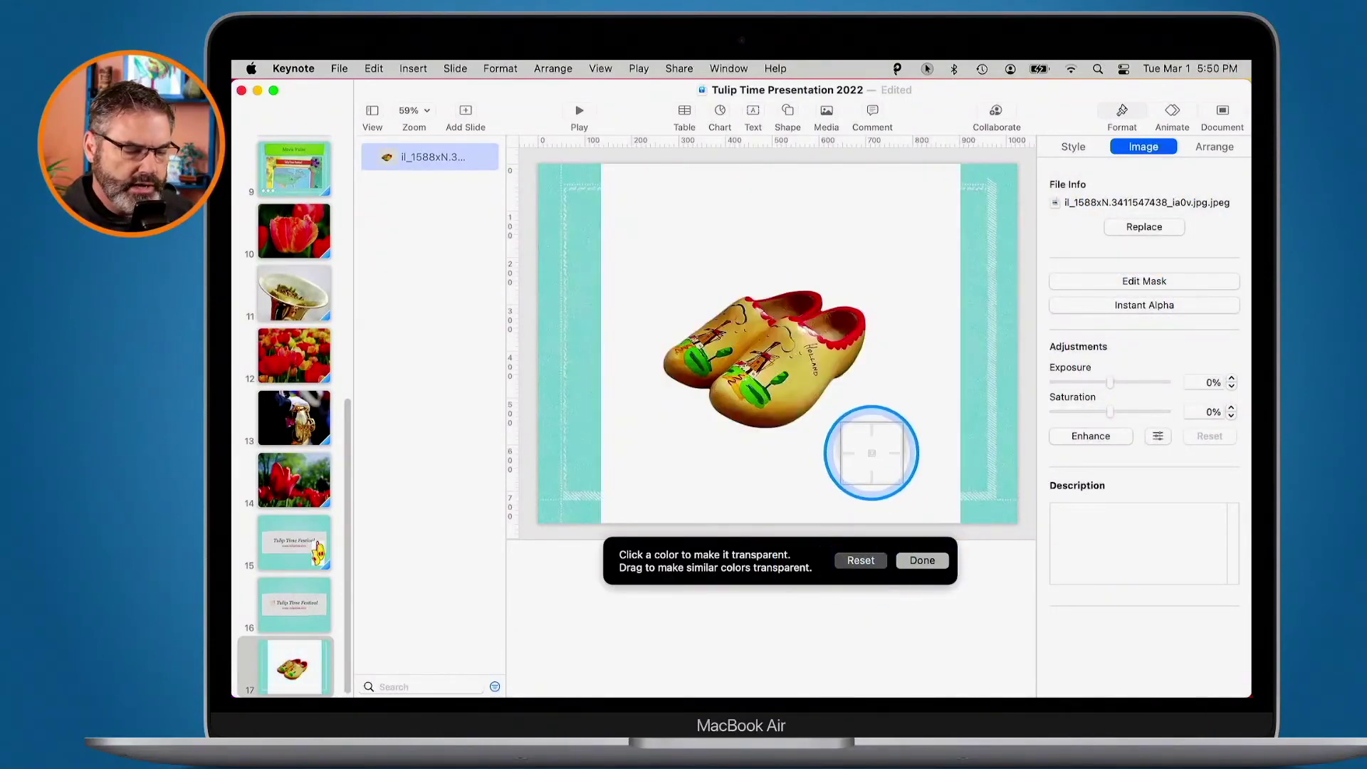
mouse_move(840, 459)
left_mouse_down()
mouse_move(843, 310)
mouse_move(841, 464)
mouse_move(841, 445)
left_mouse_up()
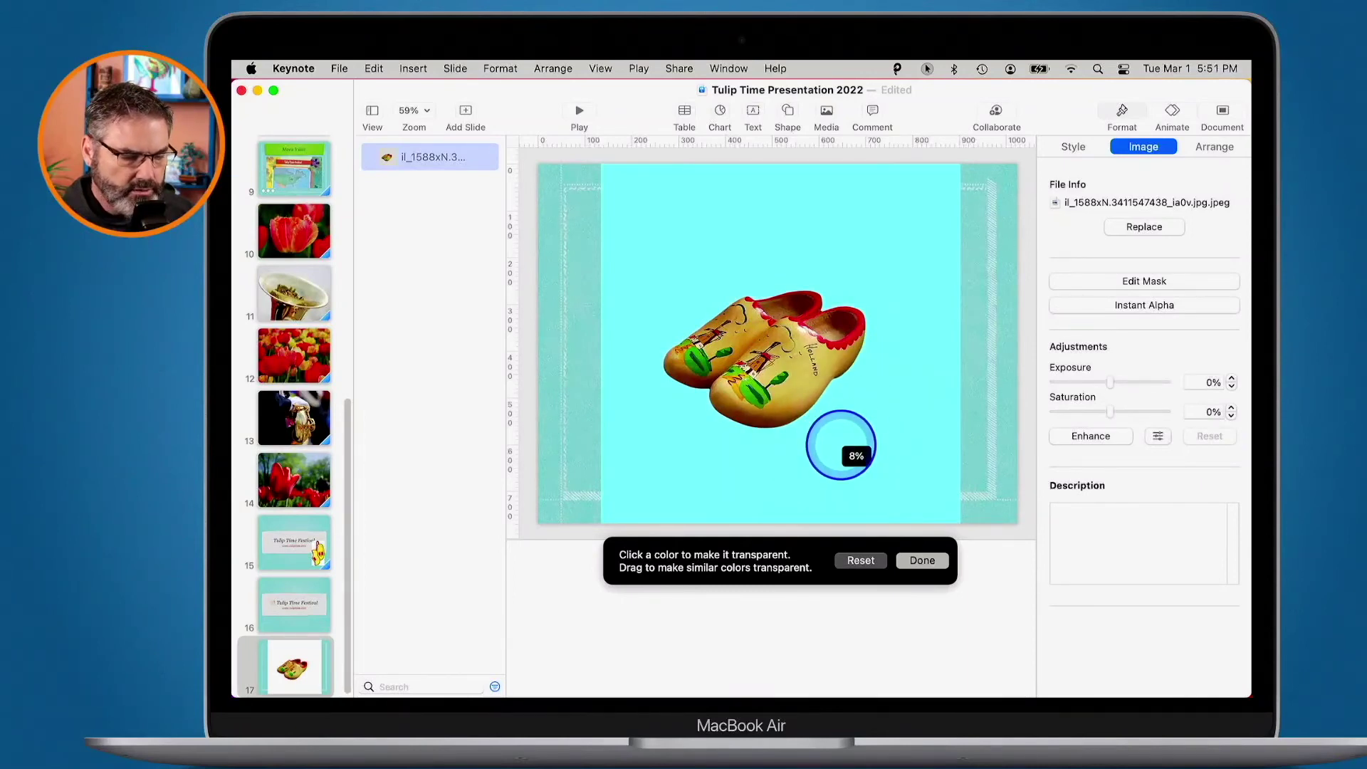
left_click_drag(841, 445, 841, 445)
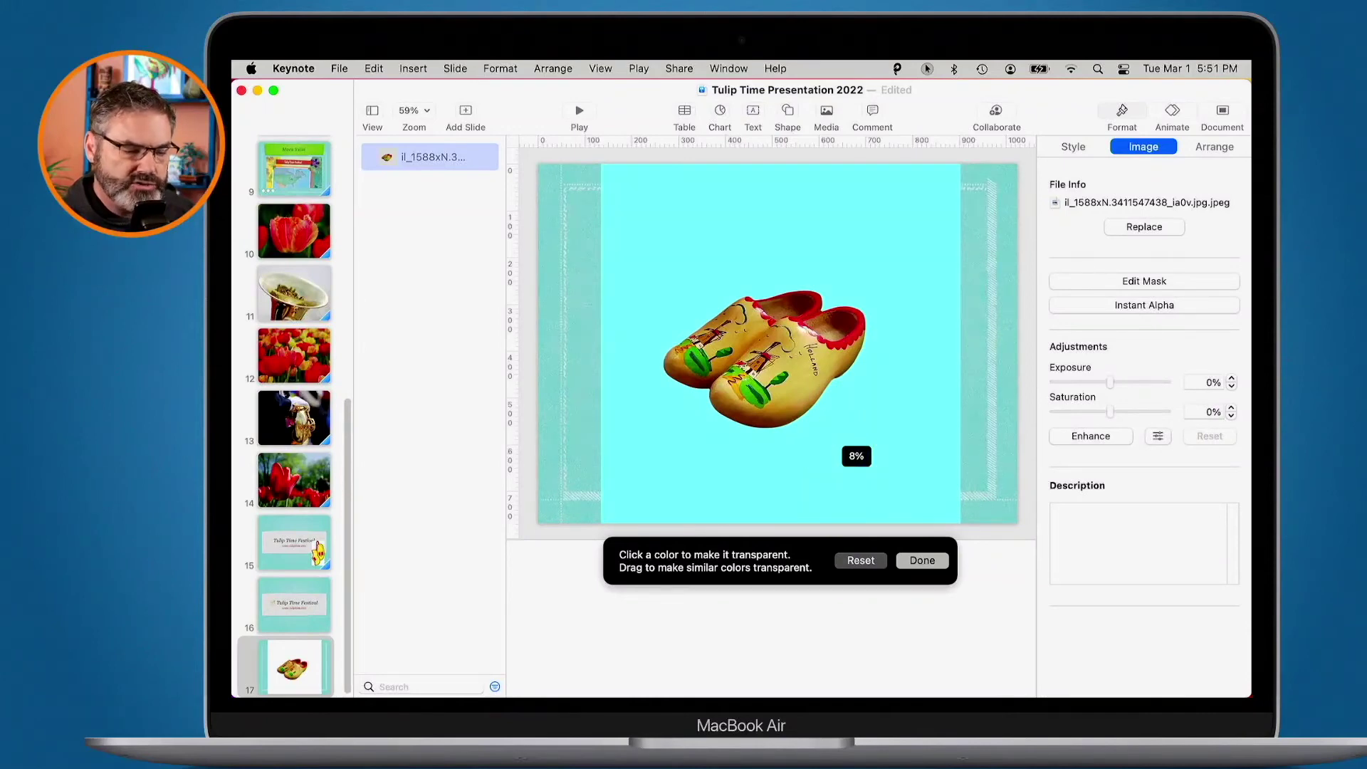
left_click(918, 562)
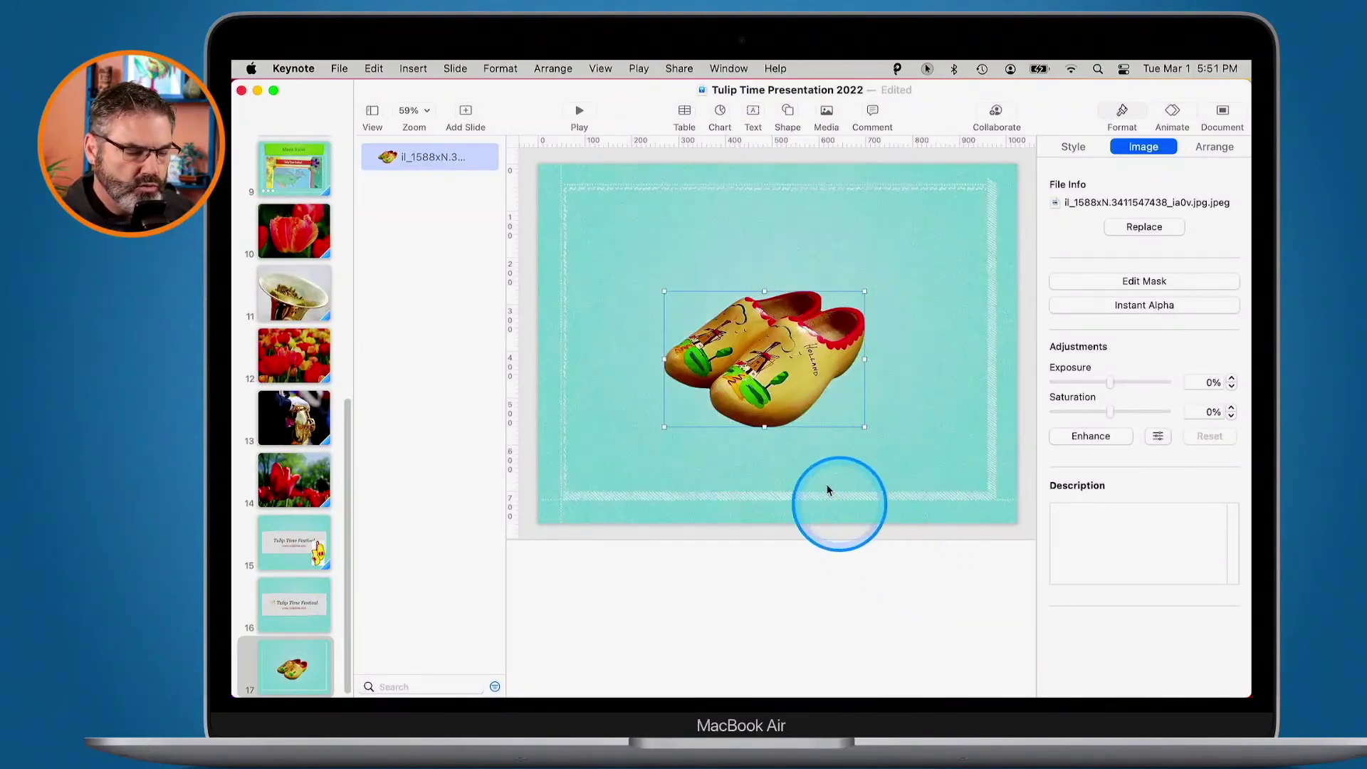
Move the cut-out wooden shoes into the slide's lower-right corner and shrink them to about half their size.
left_click(813, 453)
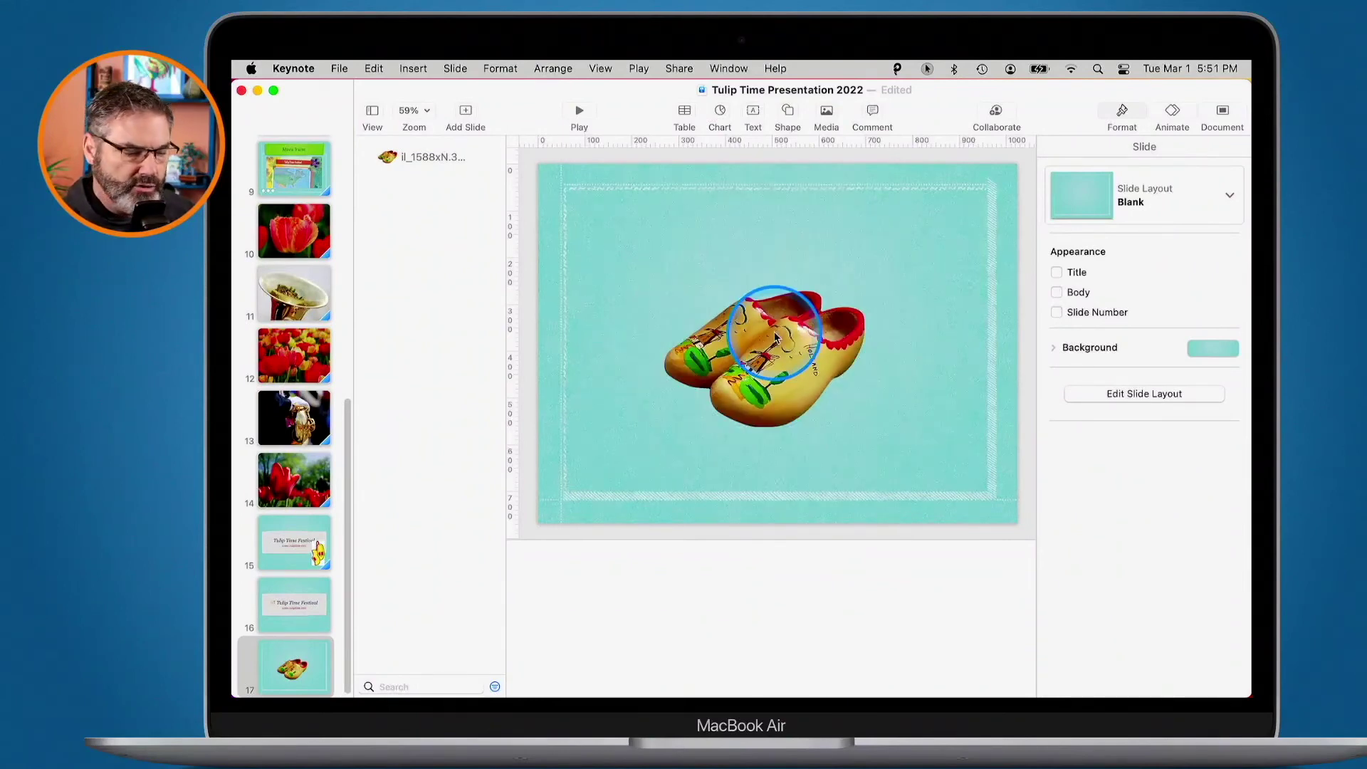
left_click_drag(776, 338, 899, 405)
left_click(791, 368)
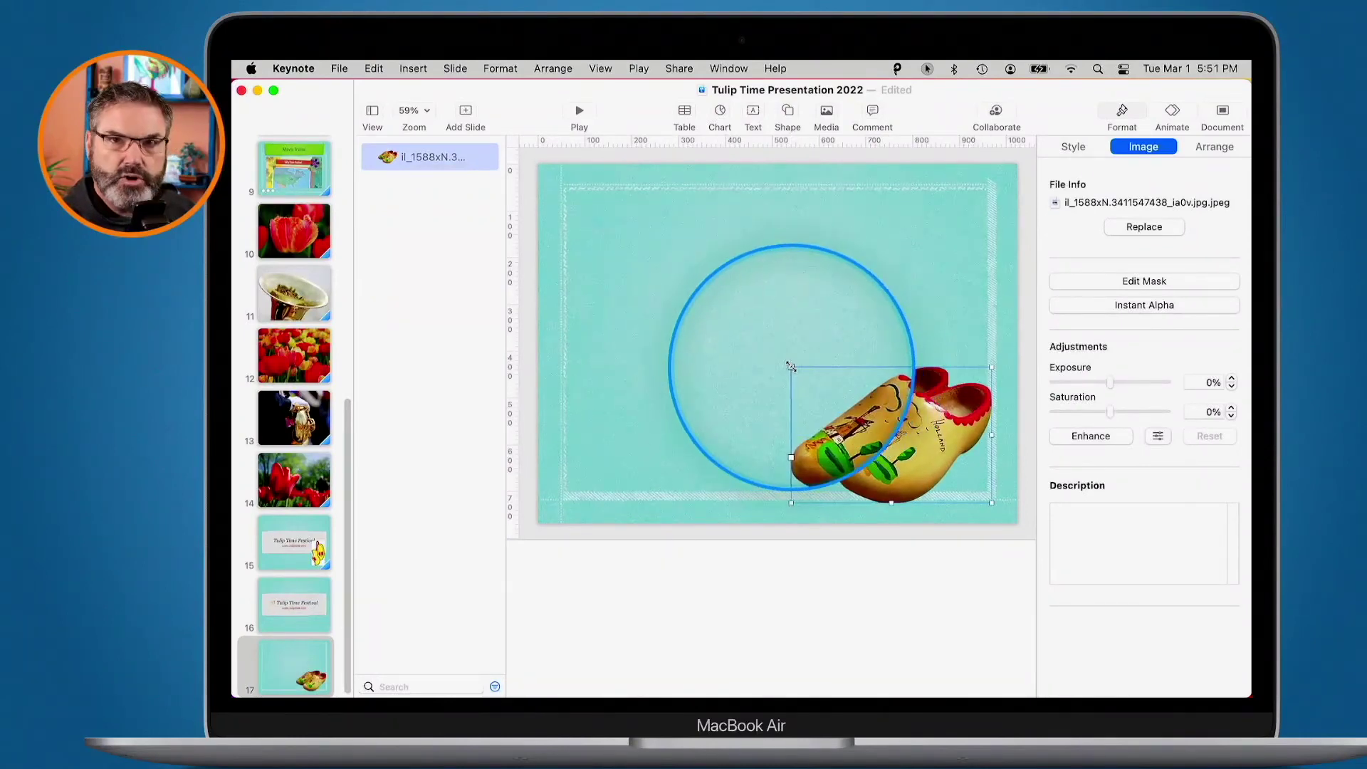
left_click_drag(791, 367, 887, 433)
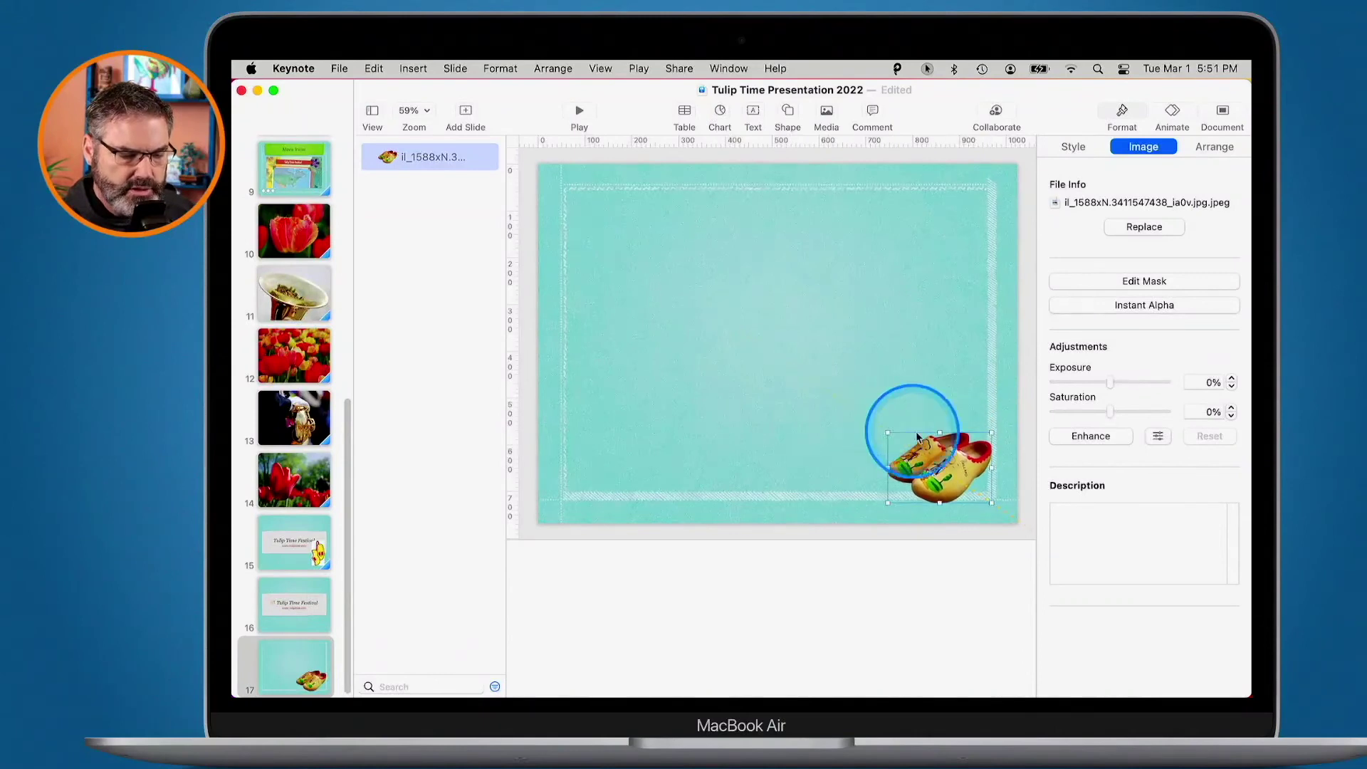
left_click(814, 446)
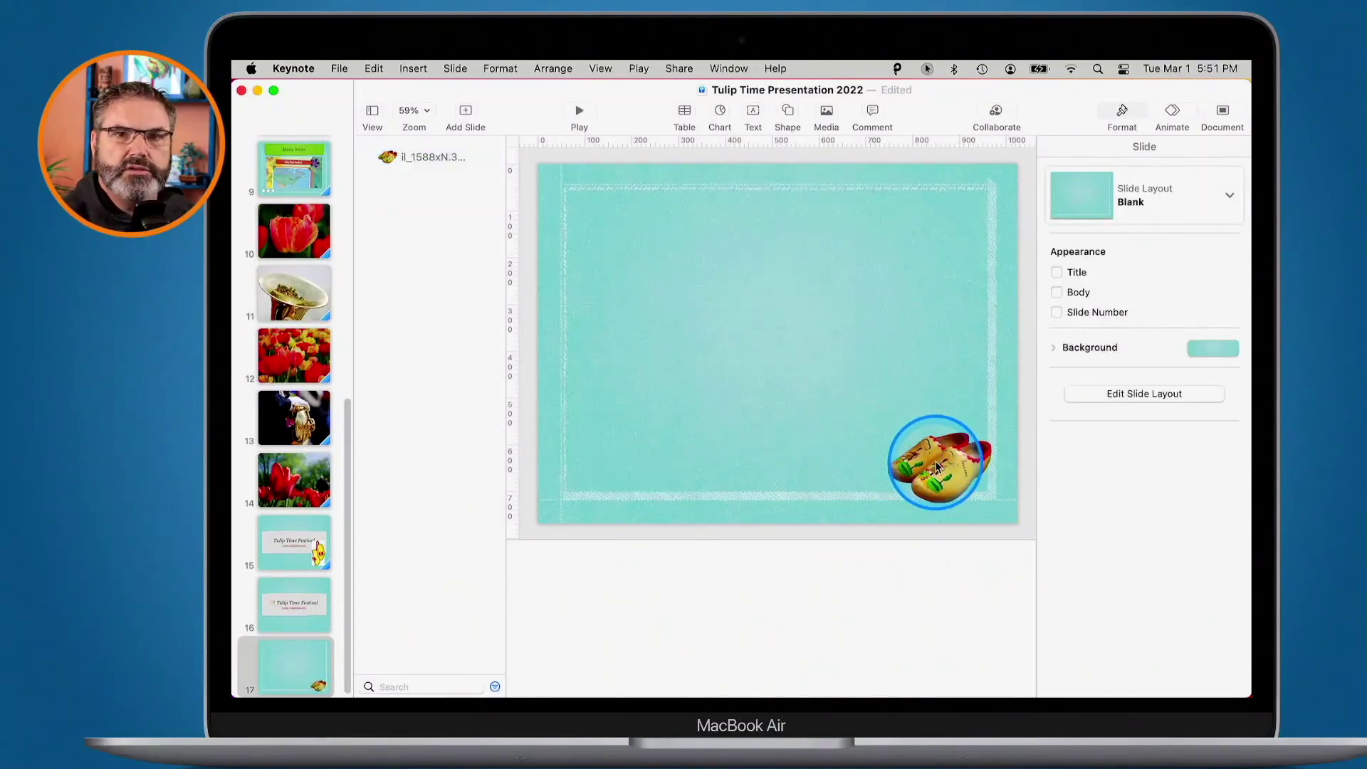